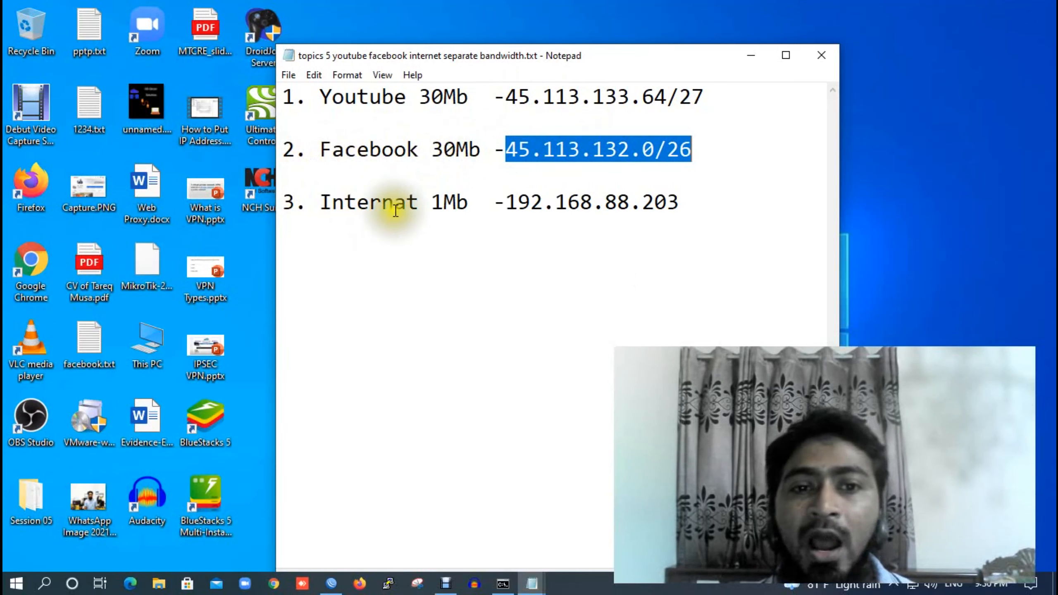
Step: Review the YouTube, Facebook and Internet bandwidth notes and check the computer's IPv4 address against the ipconfig output in Command Prompt
drag(382, 203, 599, 201)
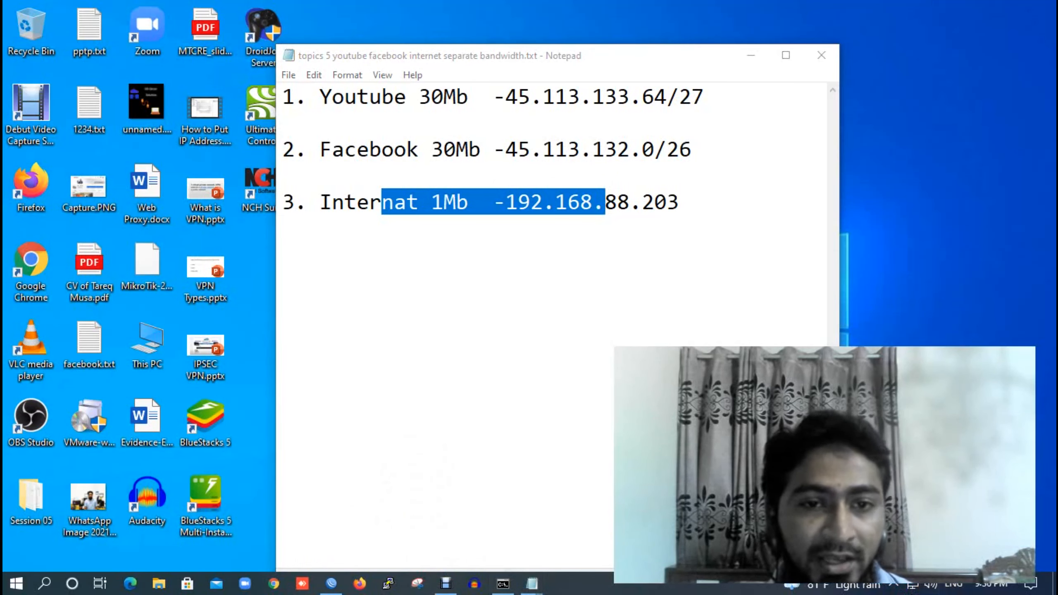
click(503, 583)
drag(265, 362, 340, 361)
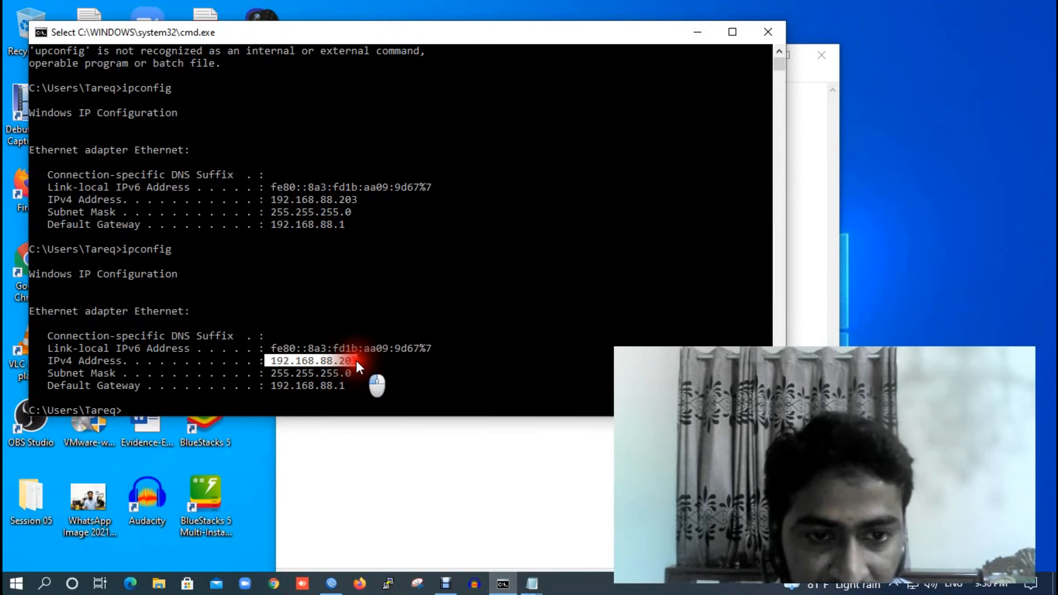
click(402, 367)
click(694, 32)
click(385, 210)
drag(481, 201, 318, 212)
click(370, 264)
drag(322, 98, 692, 88)
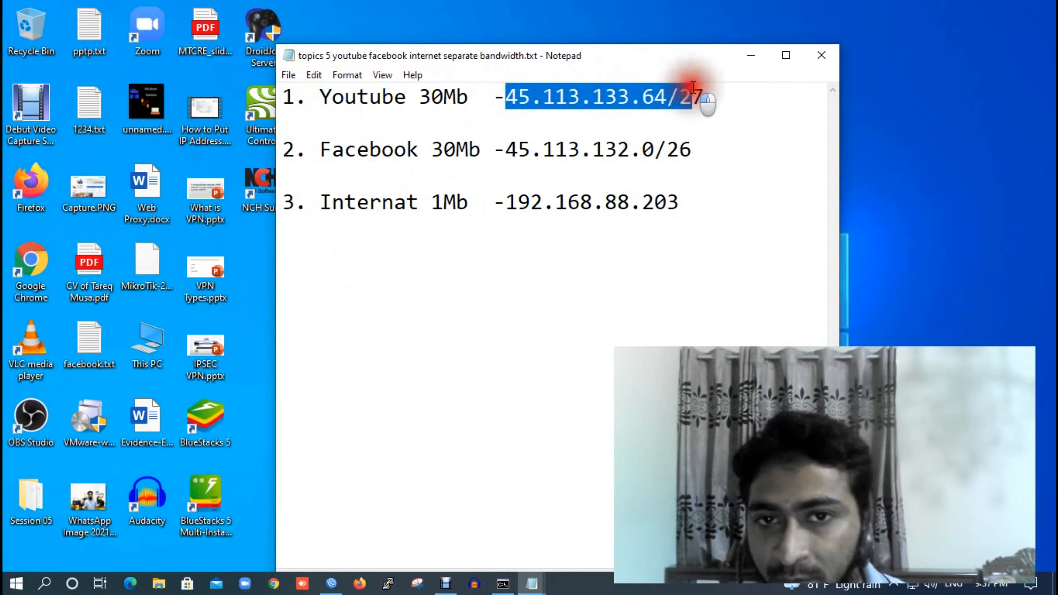
drag(692, 87, 704, 95)
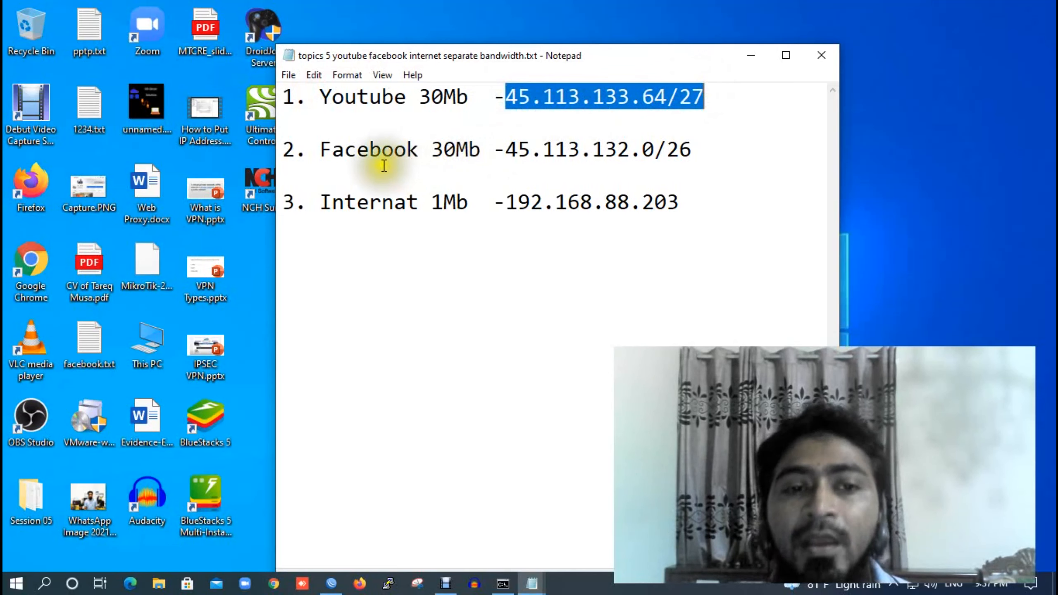
drag(312, 151, 708, 147)
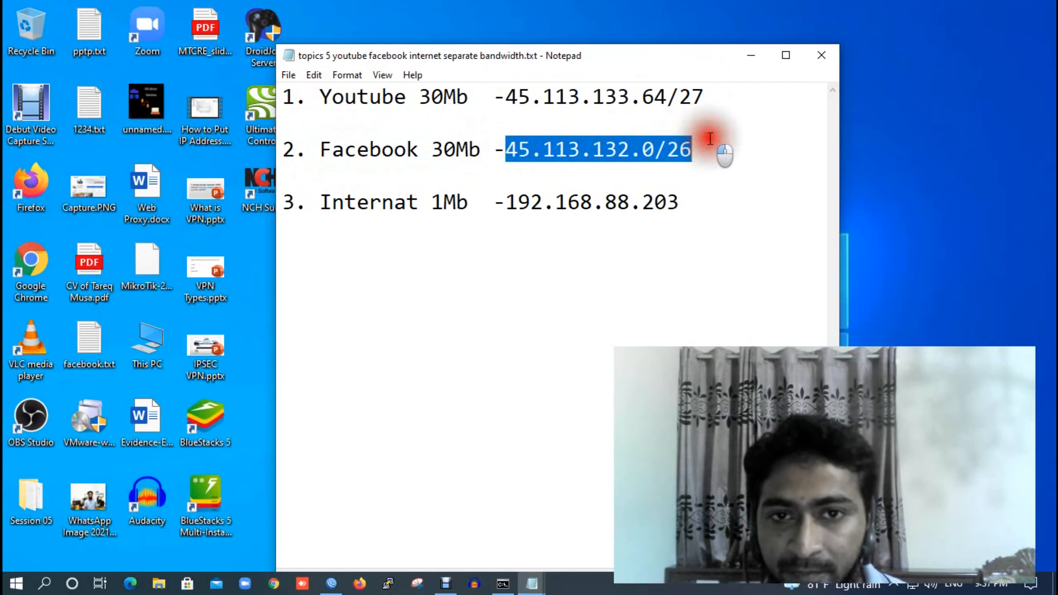
drag(492, 97, 694, 91)
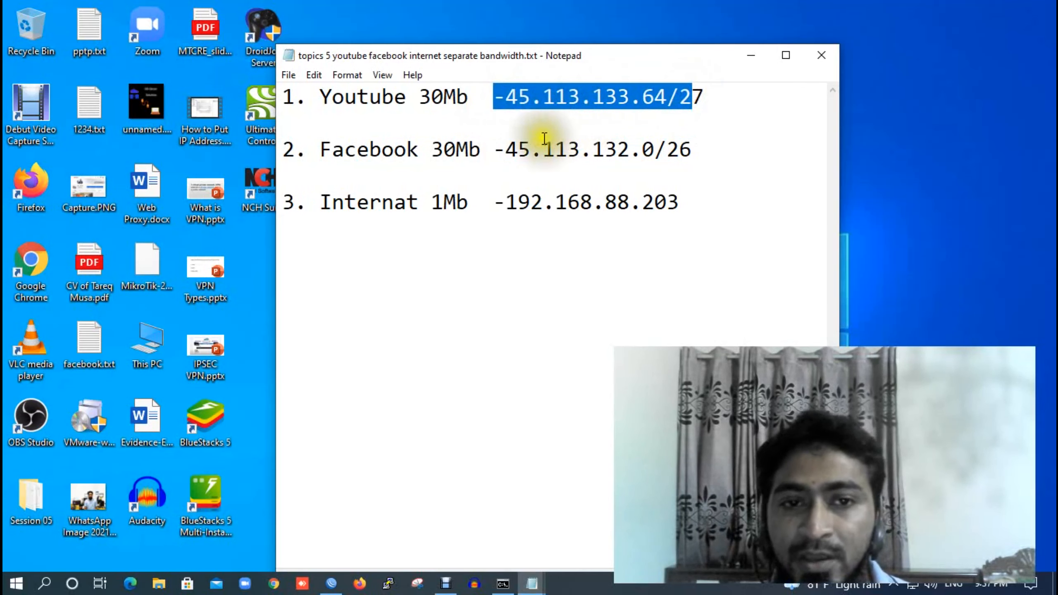
drag(506, 149, 707, 136)
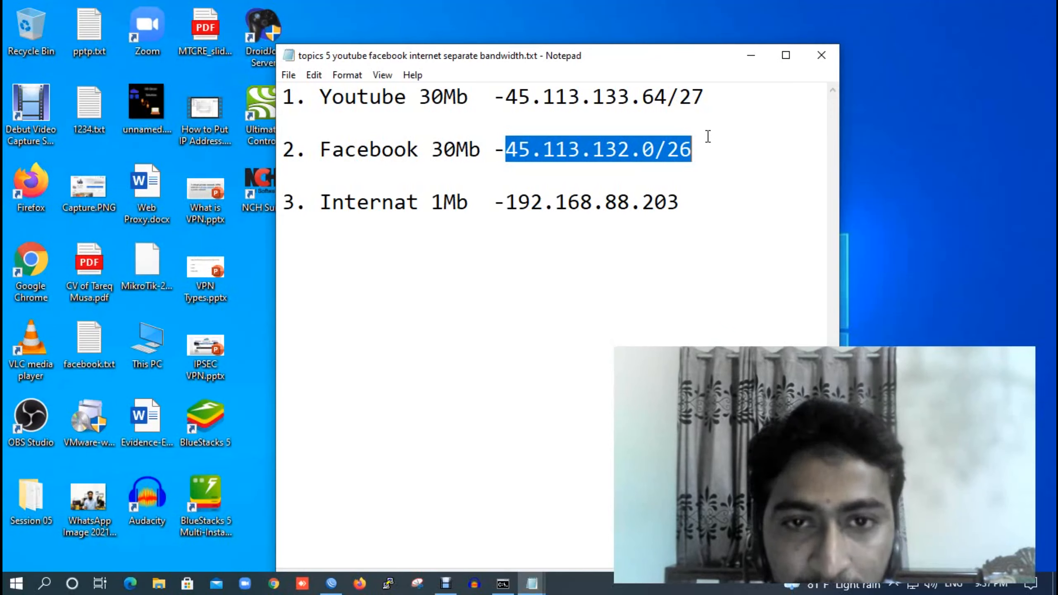
Step: Switch to WinBox and start a new simple queue in the Queue List
click(332, 584)
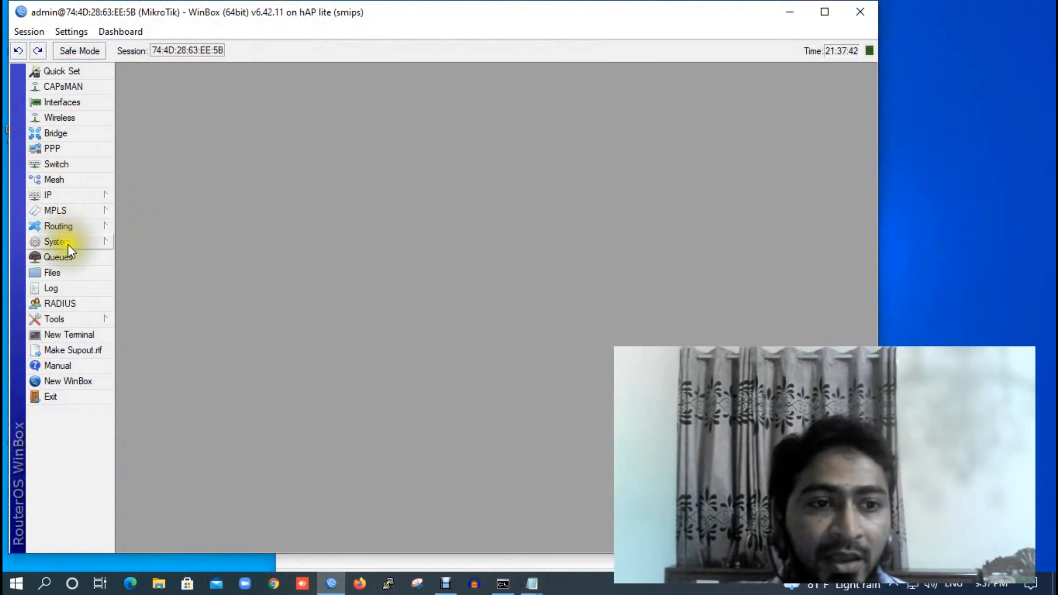
click(69, 256)
drag(318, 122, 424, 119)
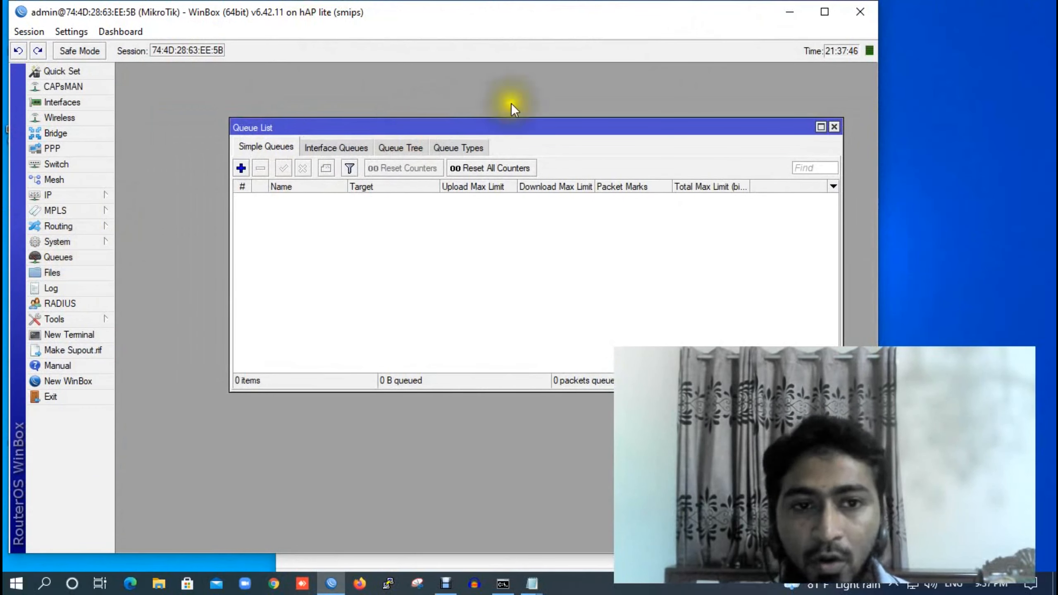
click(241, 168)
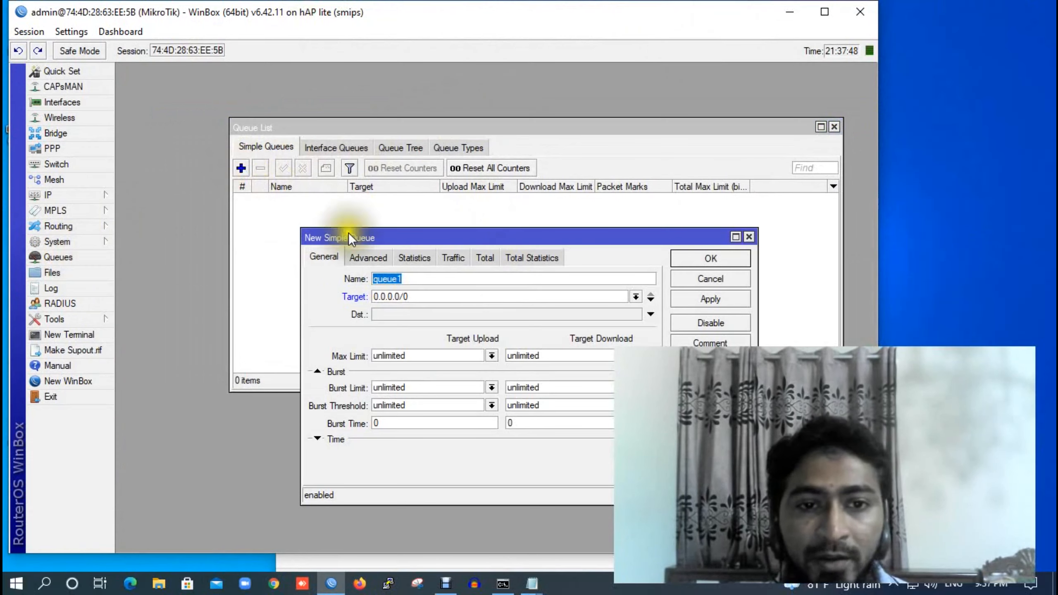
Step: Arrange the "topics 5 youtube facebook internet separate bandwidth.txt" notes and the new simple queue dialog side by side
mouse_move(532, 583)
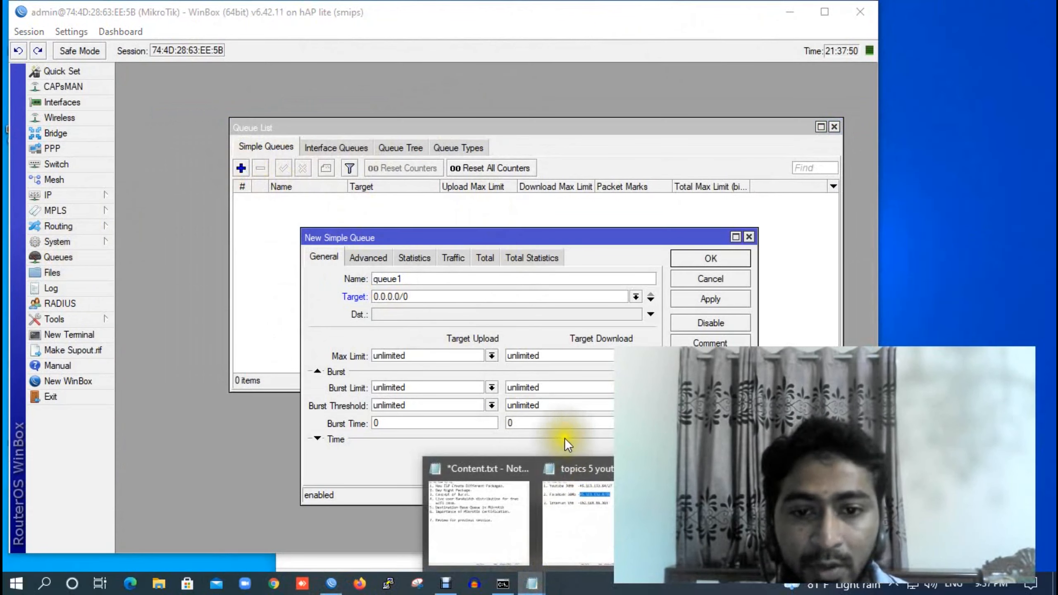
click(560, 481)
drag(487, 62, 806, 44)
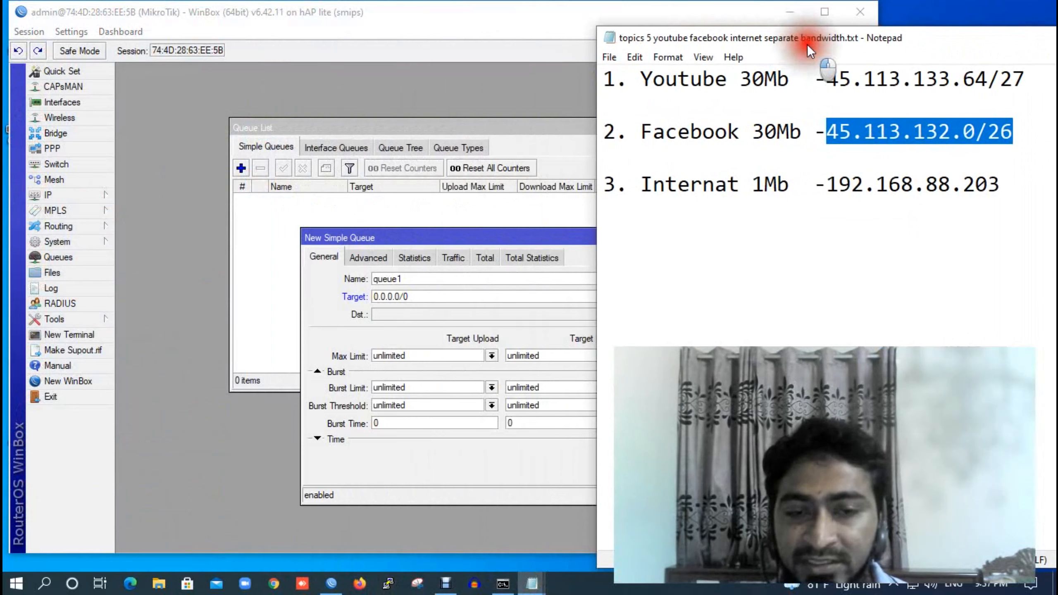
drag(515, 238, 394, 197)
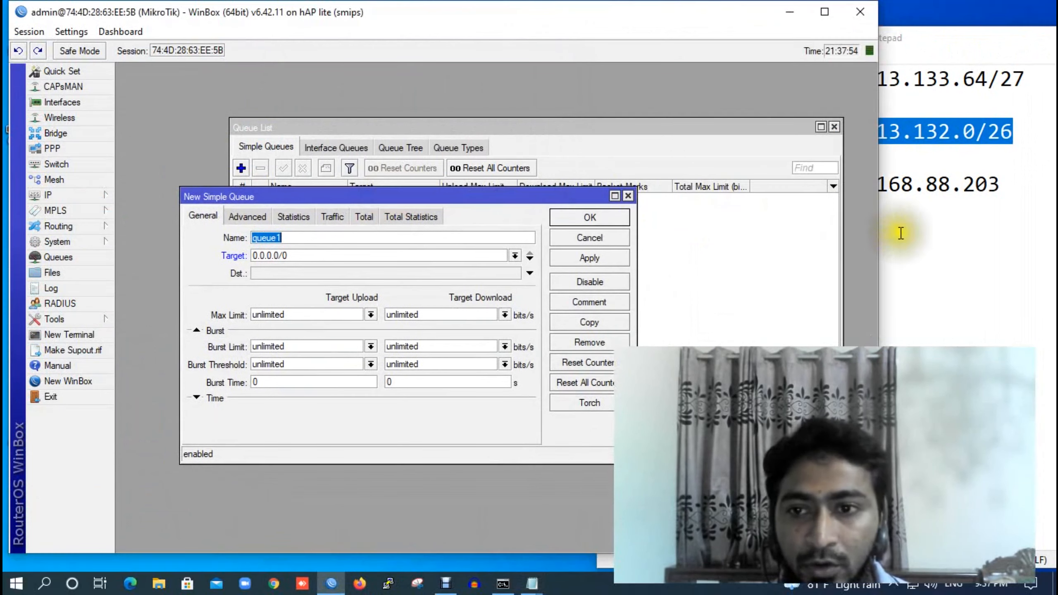
click(949, 232)
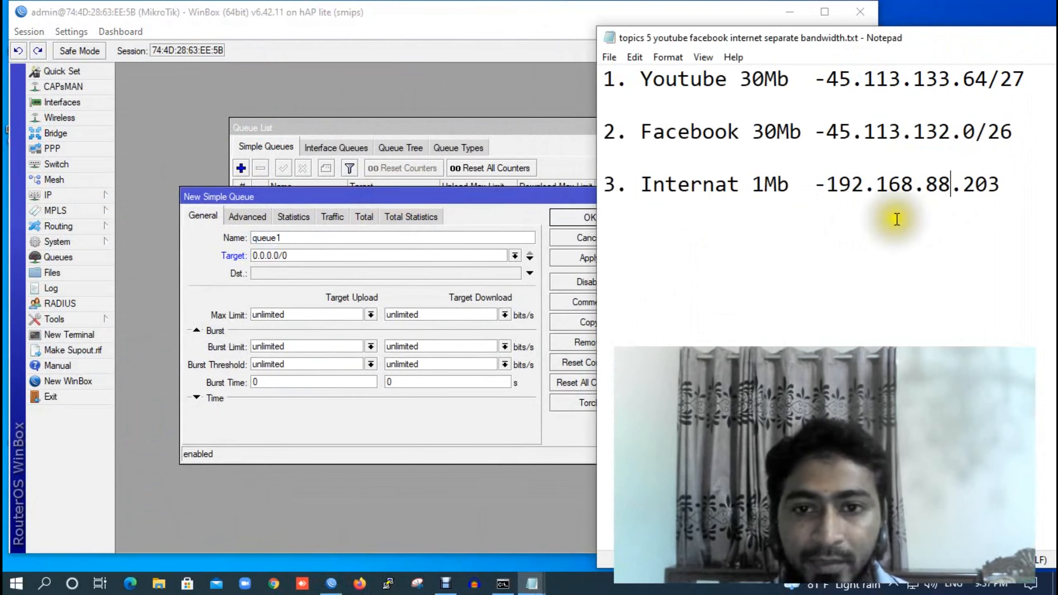
Step: Name the new simple queue "Youtube_"
double_click(284, 238)
text(Youtu)
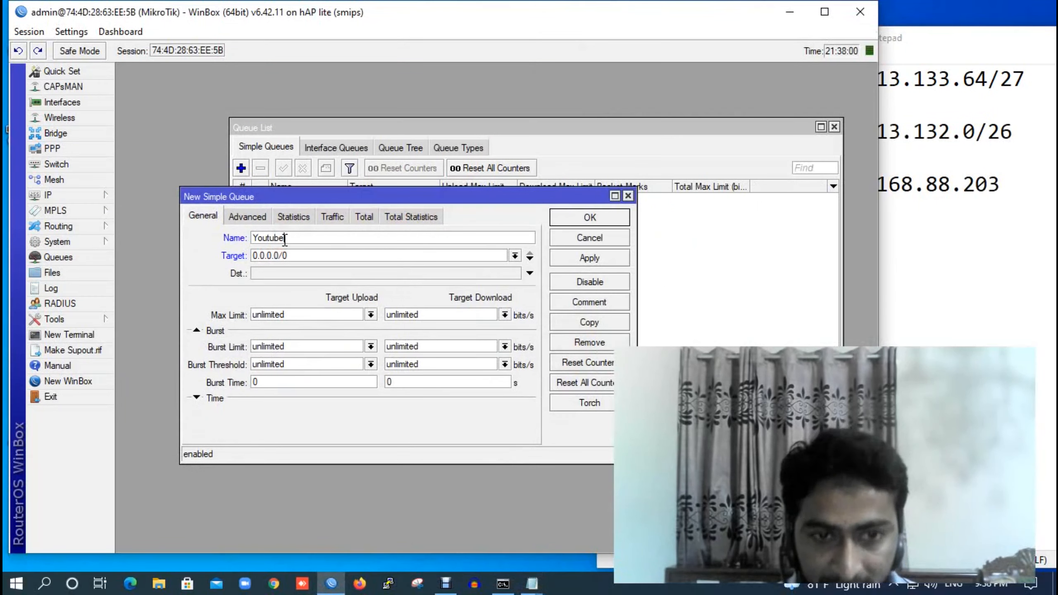
text(be)
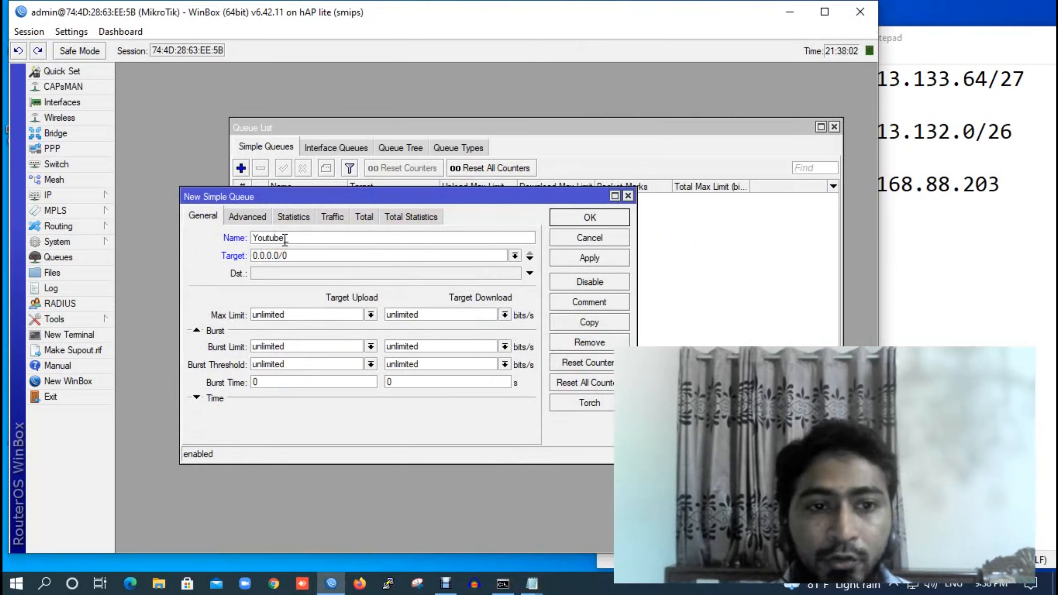
text(_)
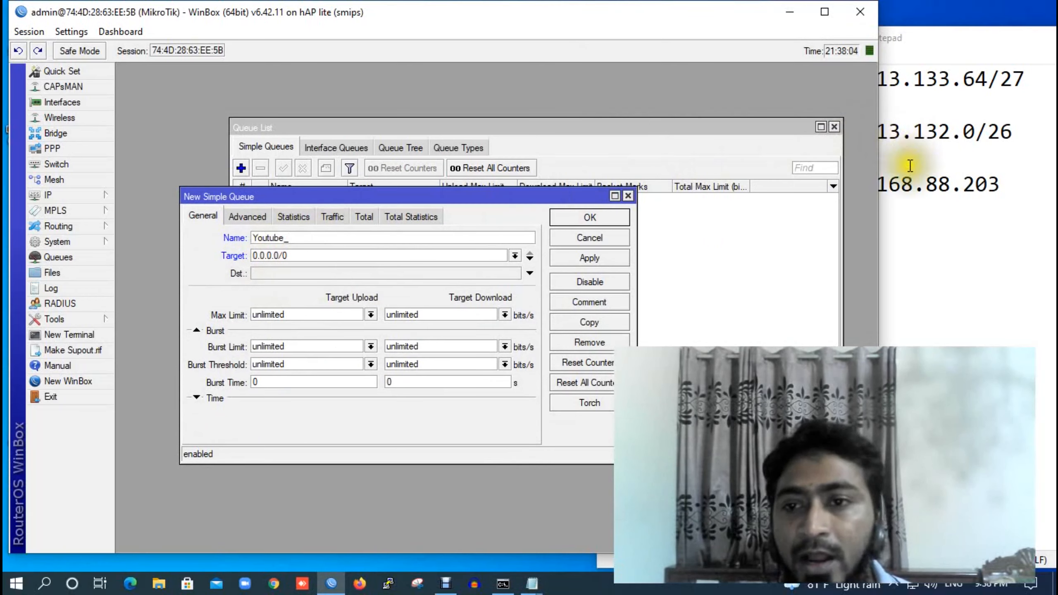
Step: Copy the computer's IPv4 address 192.168.88.203 from the ipconfig output in Command Prompt and set it as the Youtube_ queue's target
click(914, 194)
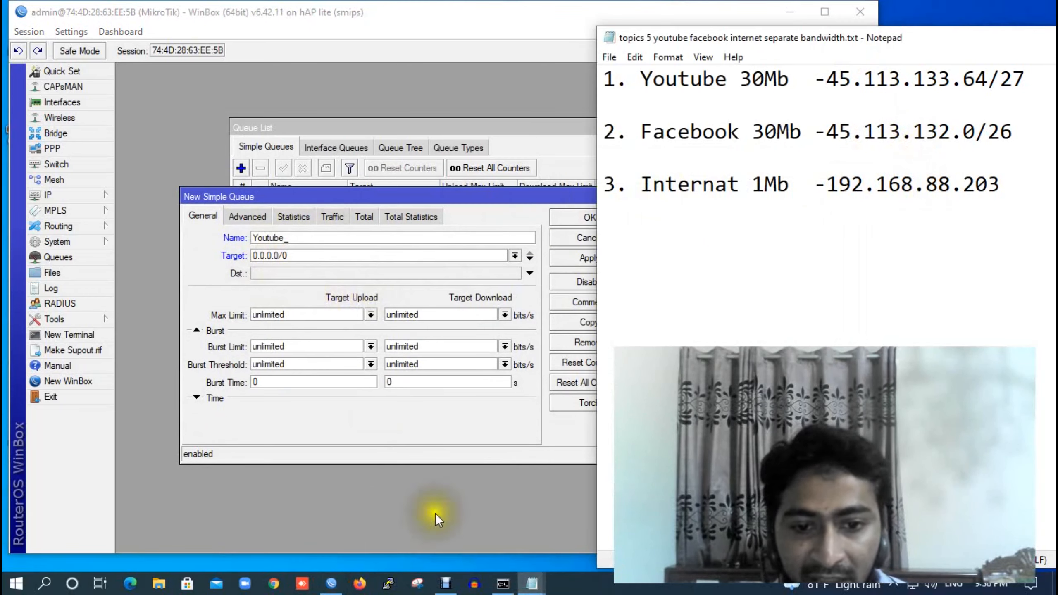
click(502, 583)
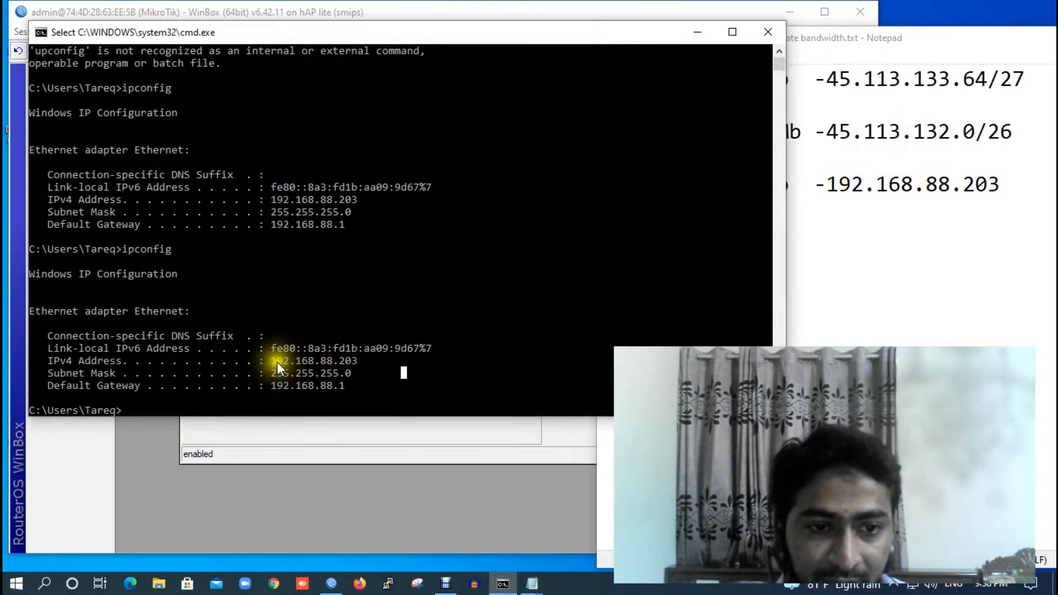
drag(271, 360, 351, 358)
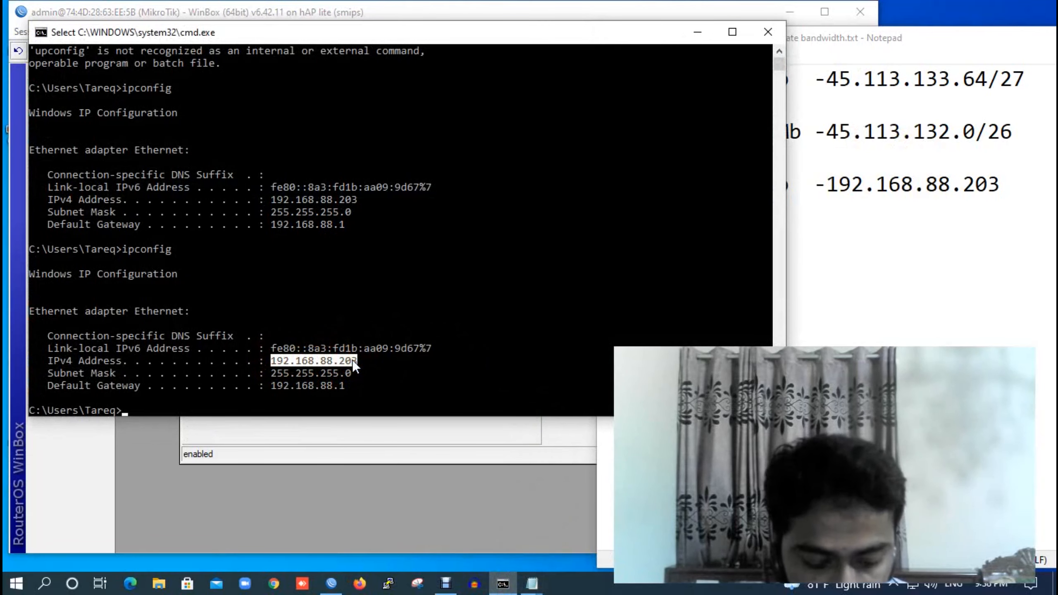
key(ctrl+c)
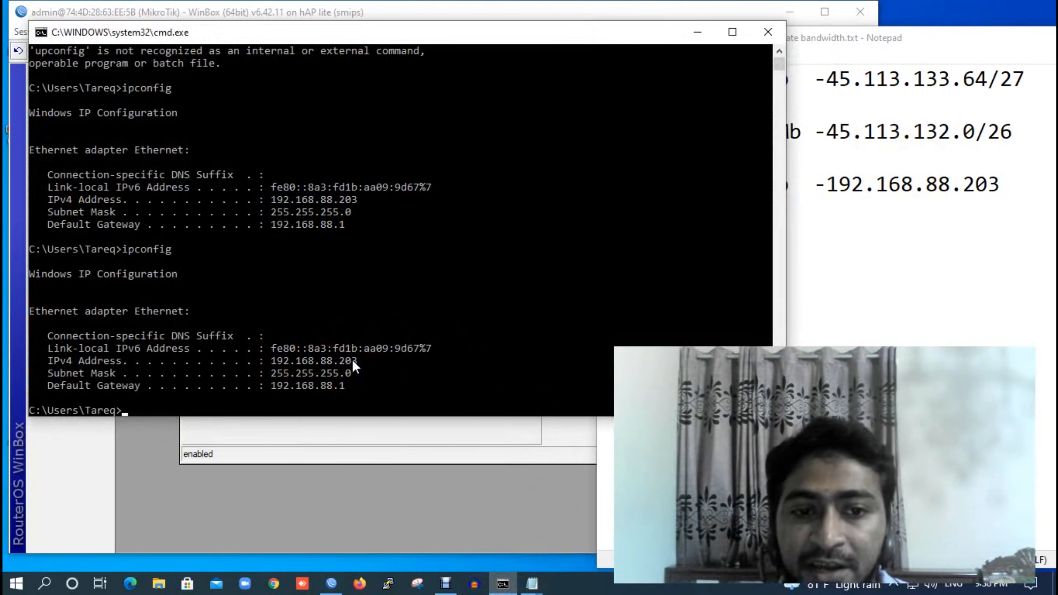
click(700, 34)
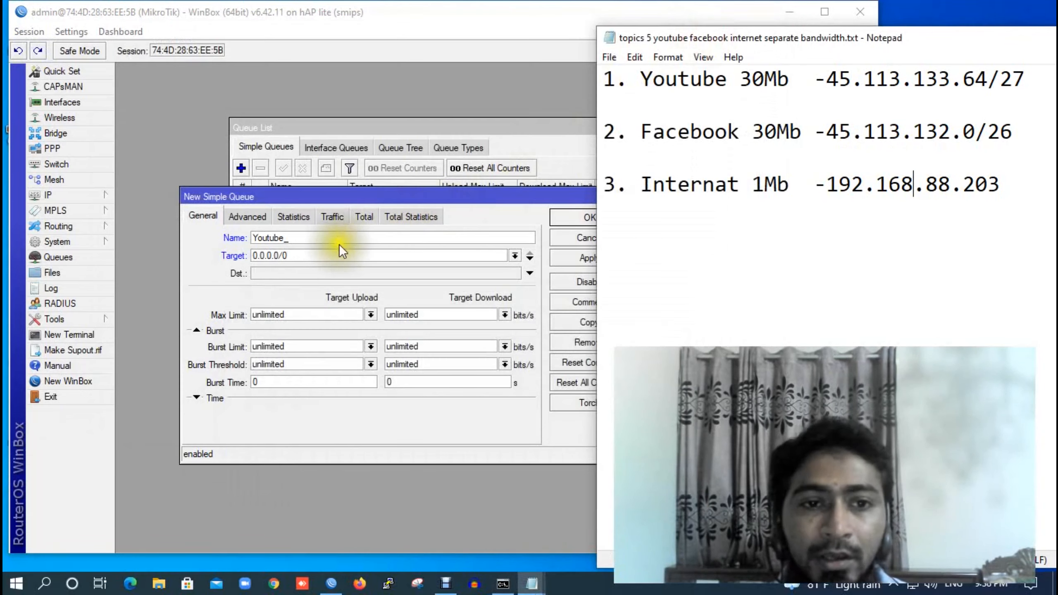
double_click(265, 258)
key(ctrl+v)
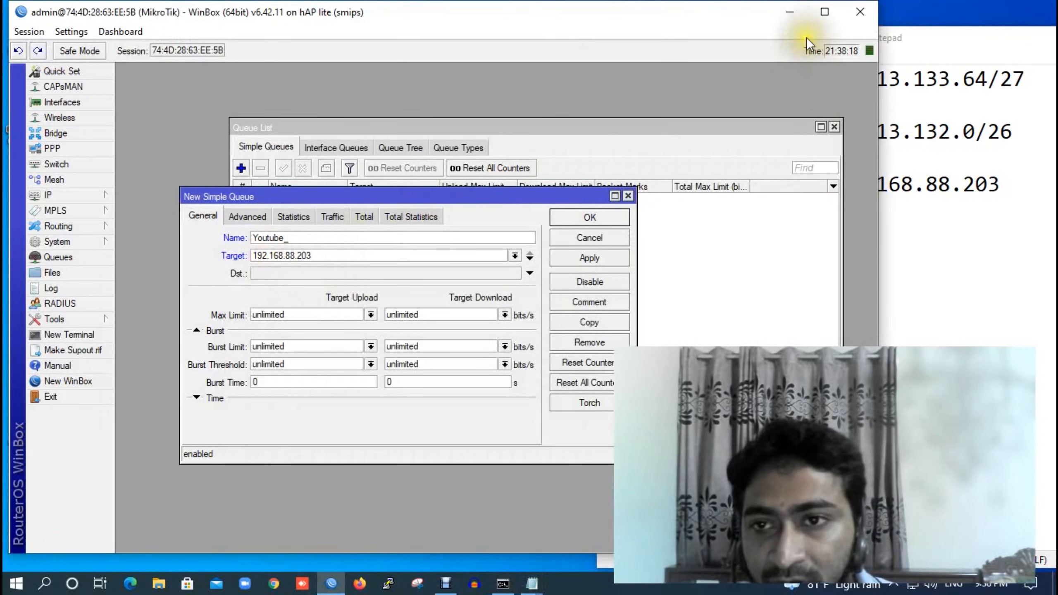
Step: Set the Youtube_ queue's destination to the YouTube range 45.113.133.64/27 copied from the notes
click(899, 85)
drag(827, 80, 1024, 82)
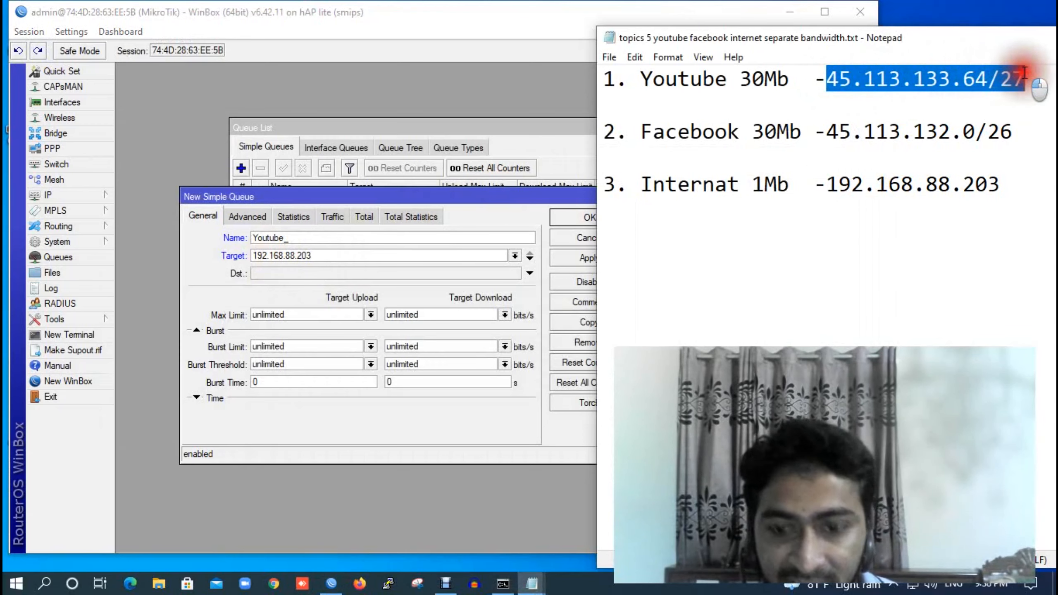
click(276, 272)
key(ctrl+v)
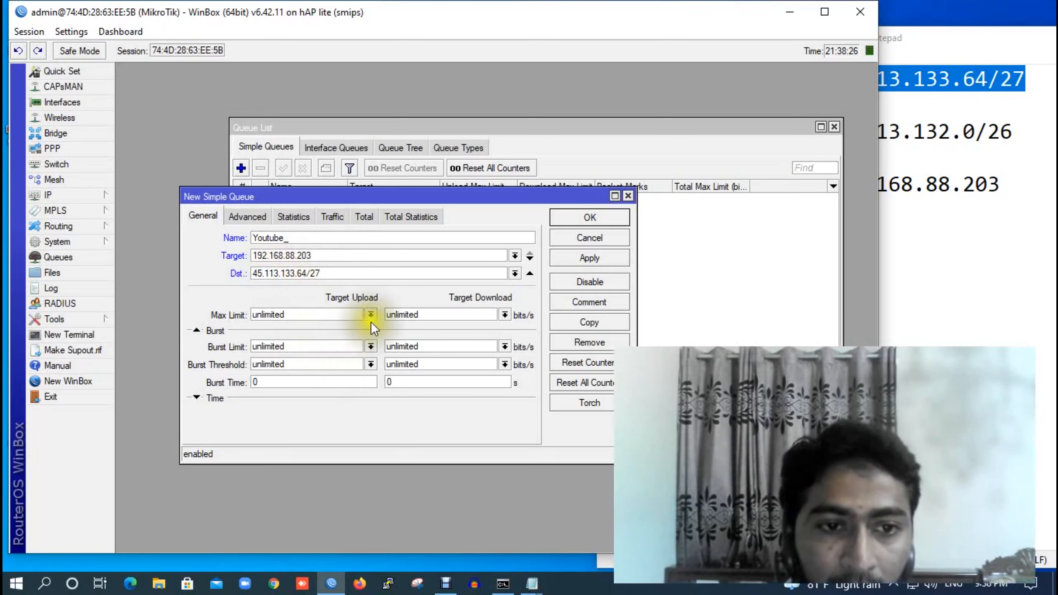
Step: Set both the upload and download max limits of the Youtube_ queue to 30M and apply the queue
double_click(311, 313)
text(30M)
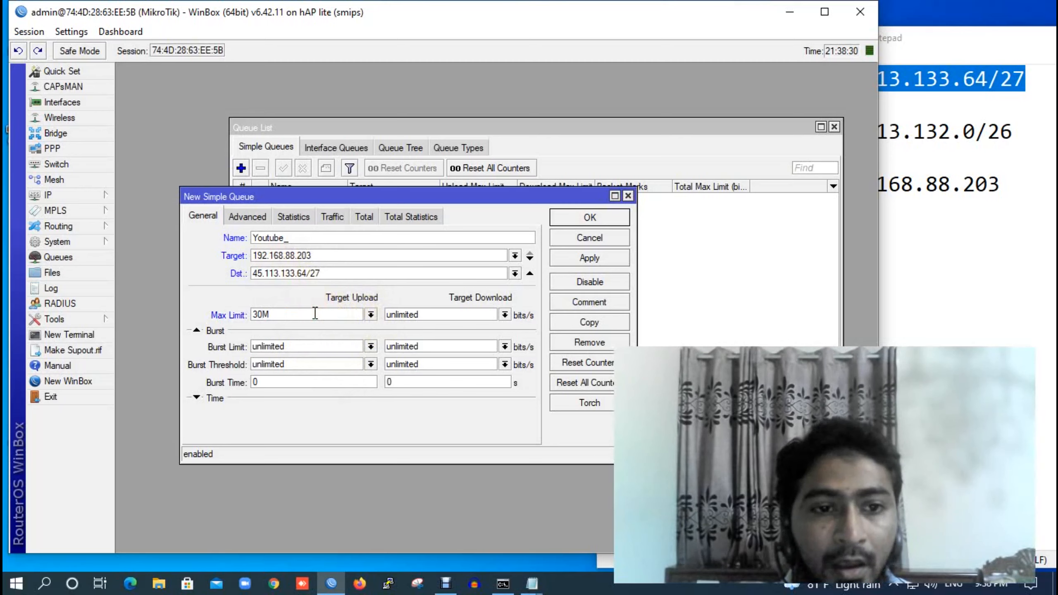
double_click(265, 313)
key(ctrl+c)
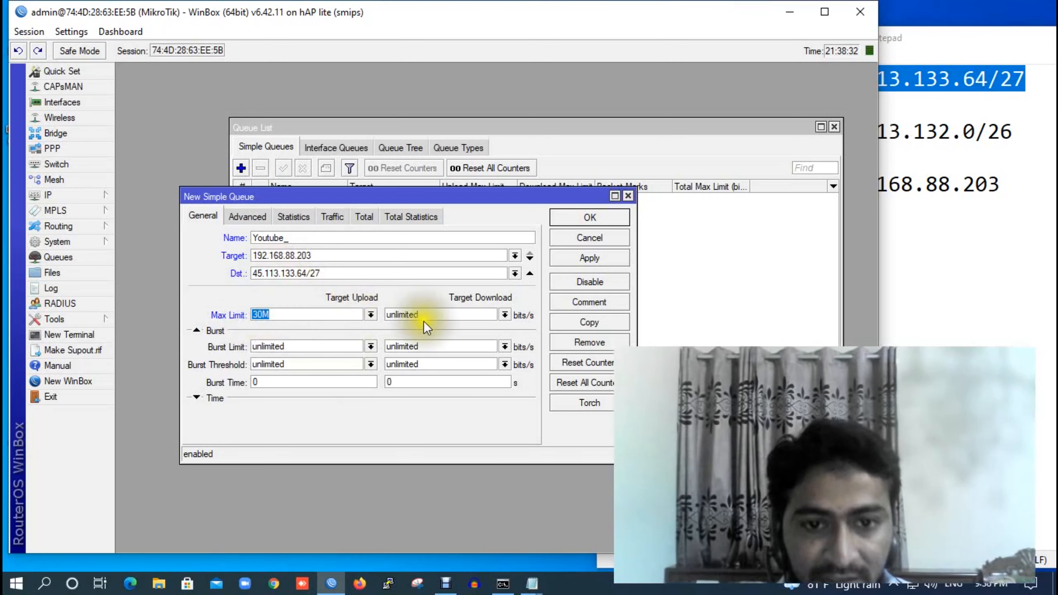
double_click(406, 314)
key(ctrl+v)
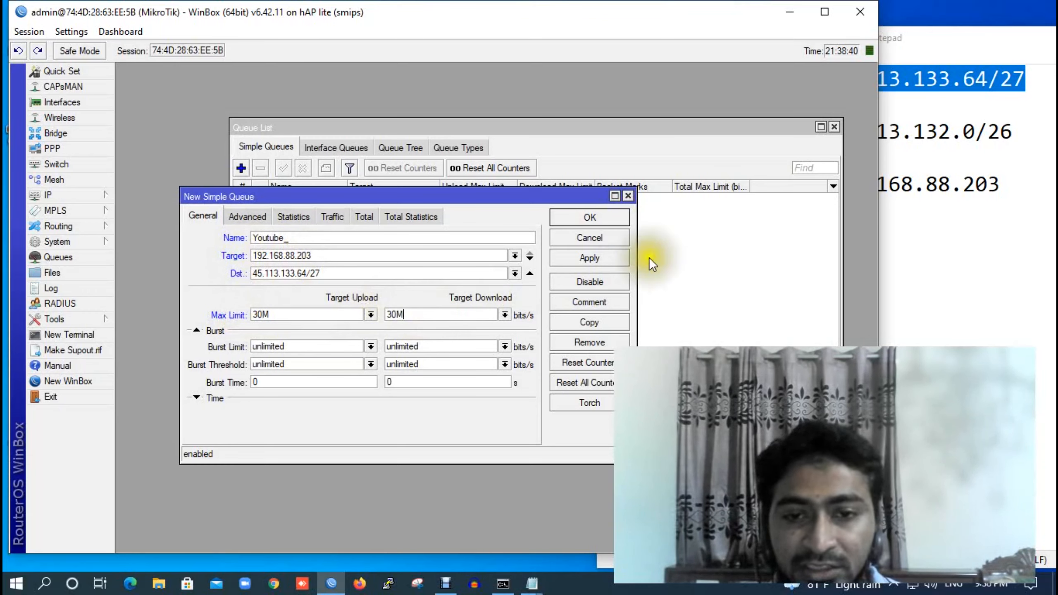
click(570, 256)
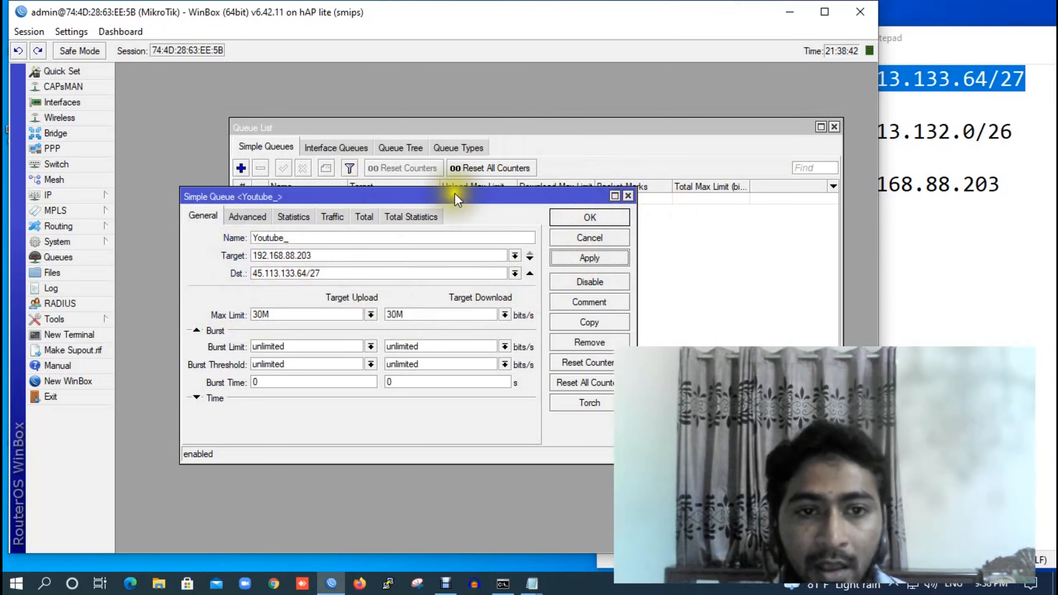
Step: Duplicate the Youtube_ queue and name the copy "FNA_"
drag(404, 194, 375, 82)
click(553, 210)
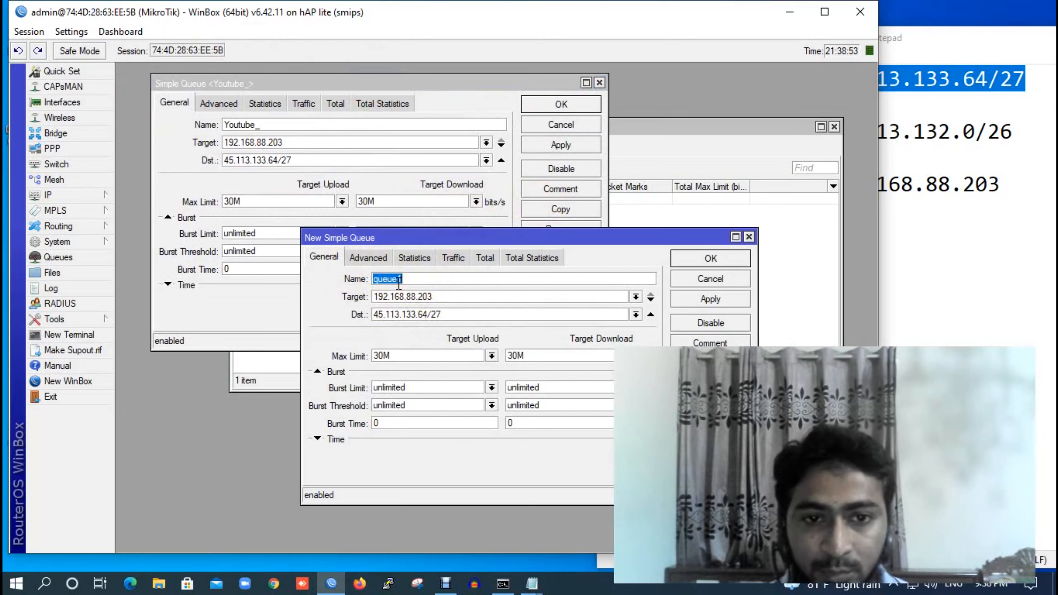
text(FNA_)
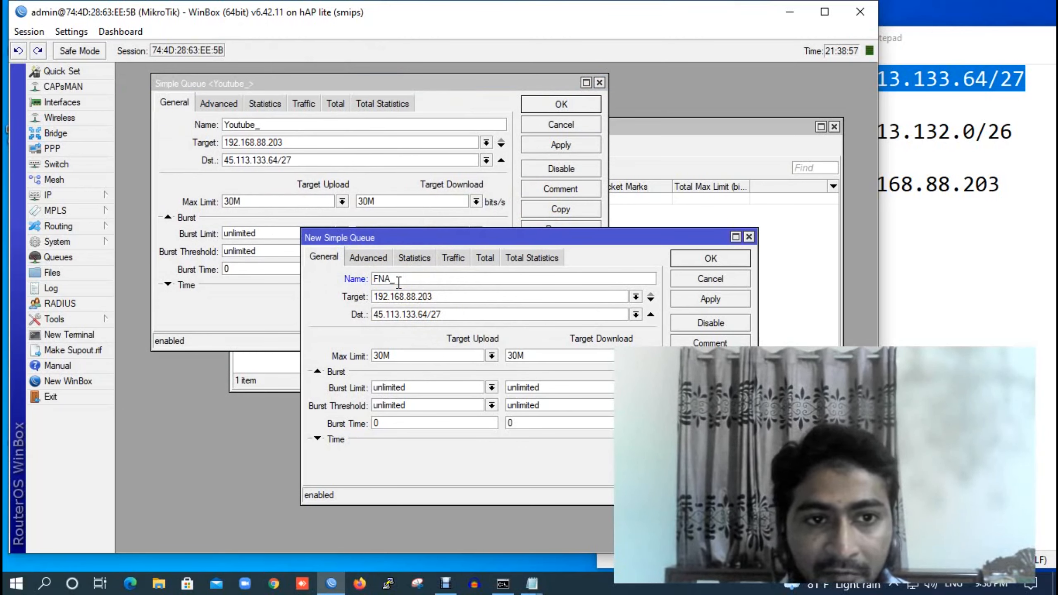
Step: Set the FNA_ queue's destination to the Facebook range 45.113.132.0/26 copied from the notes
click(907, 159)
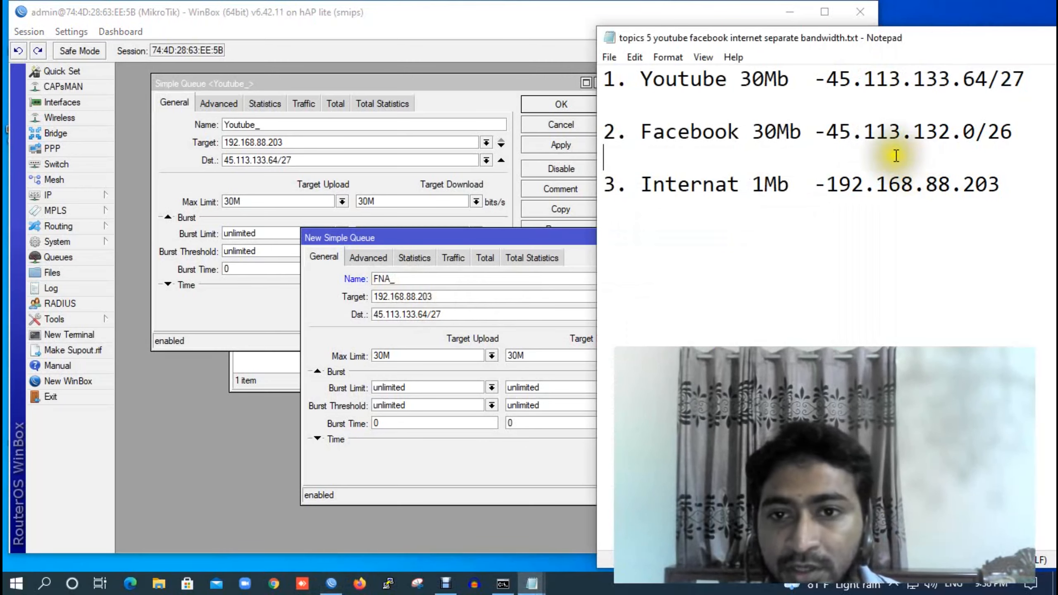
click(415, 299)
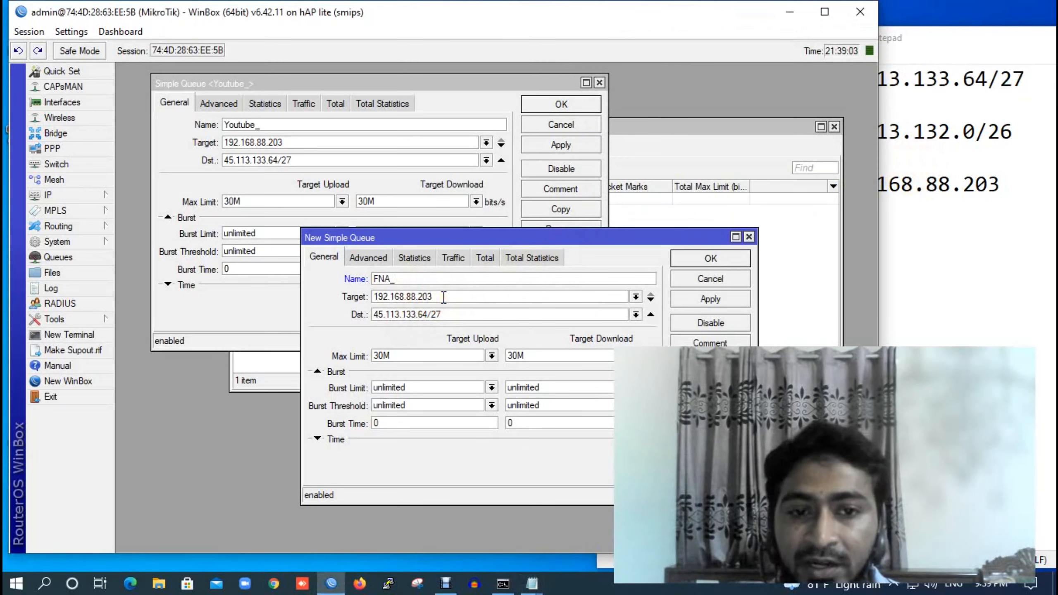
click(924, 185)
drag(829, 134, 1010, 125)
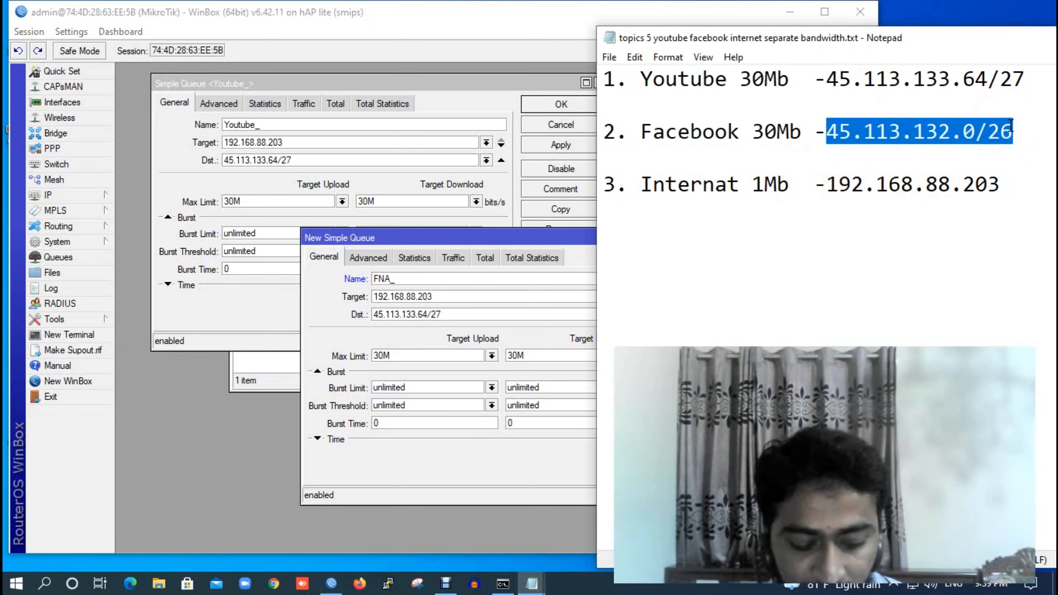
double_click(386, 313)
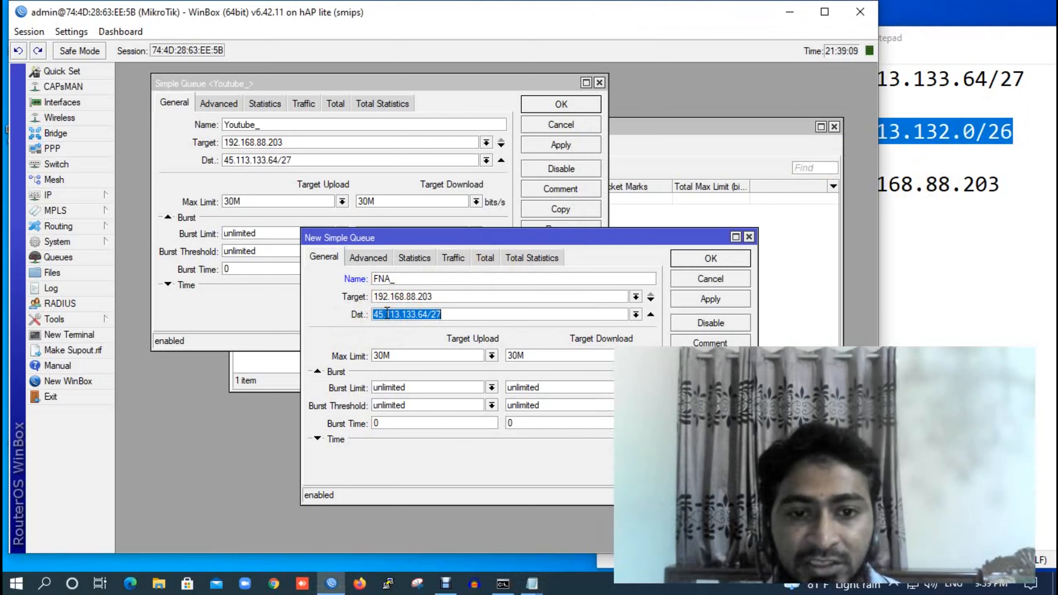
key(ctrl+v)
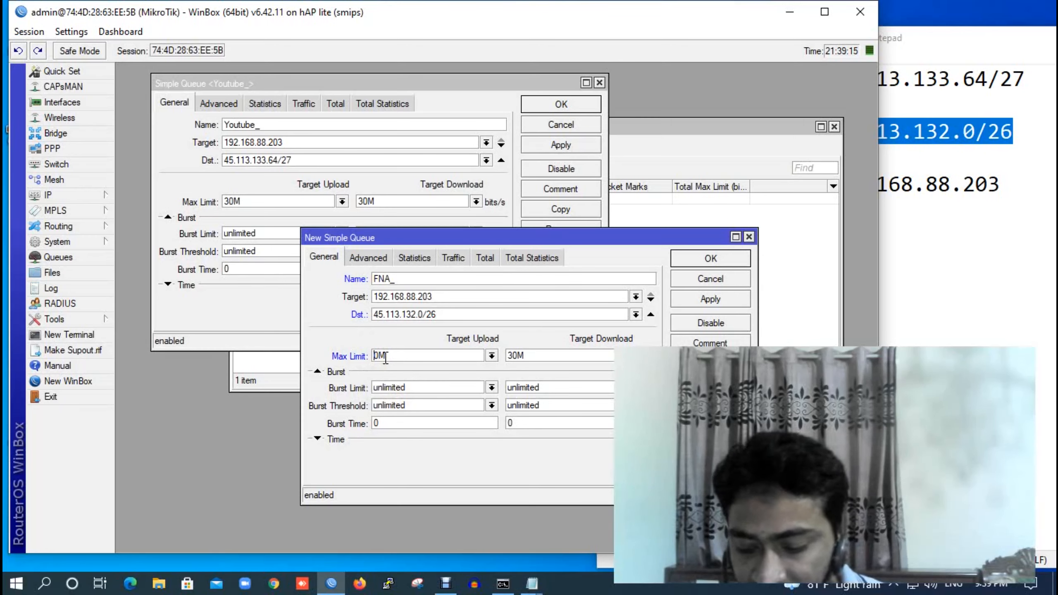
Step: Set both the upload and download max limits of the FNA_ queue to 20M and apply the queue
click(509, 355)
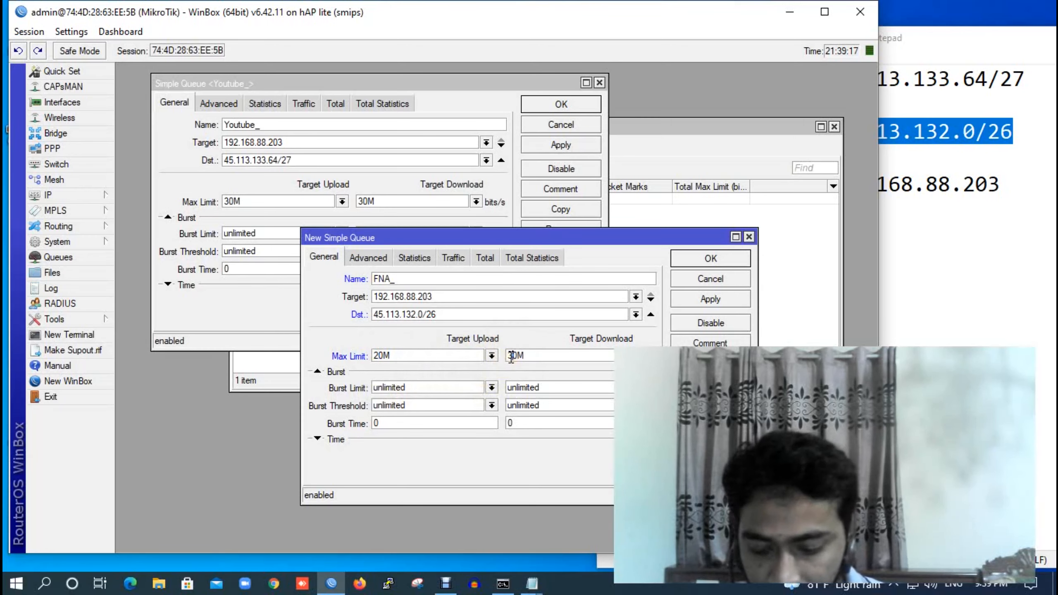
text(2)
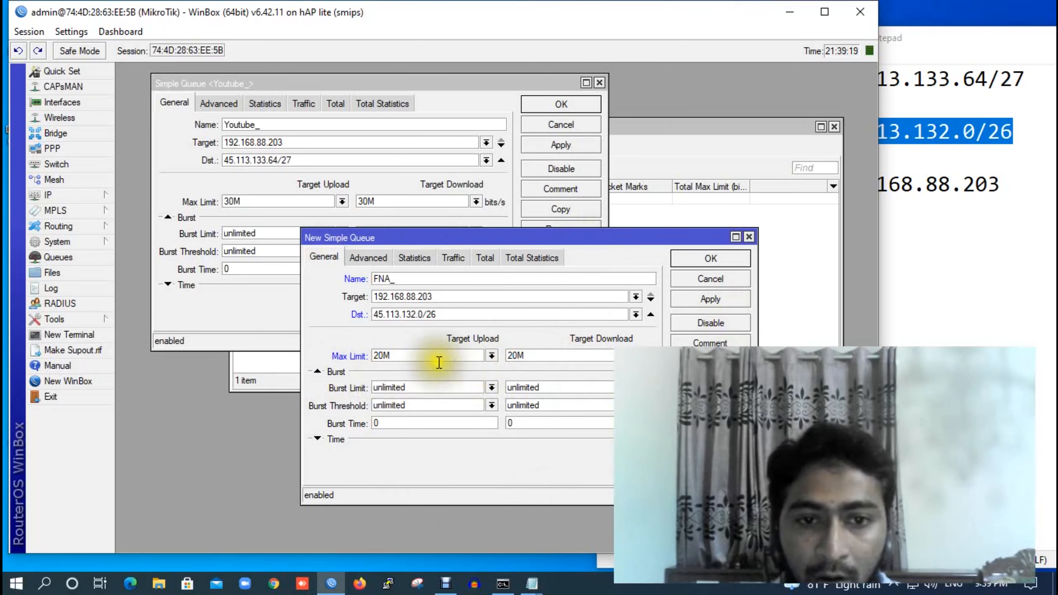
click(716, 297)
Step: Review the Youtube_ and FNA_ queue settings side by side and check their order numbers in the simple queue list against the notes
drag(253, 83, 224, 85)
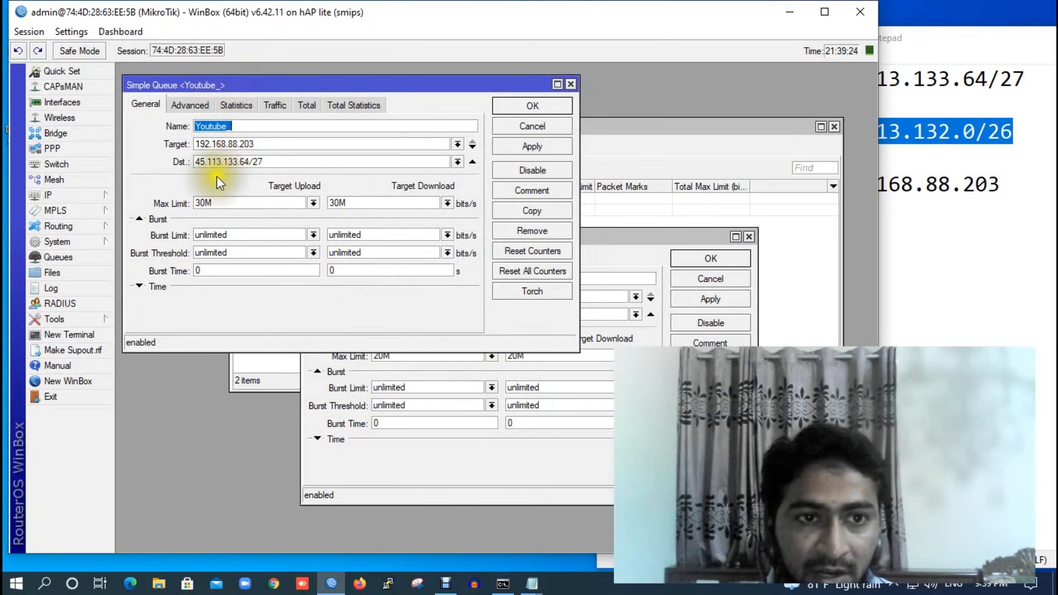
click(597, 245)
drag(462, 244, 425, 185)
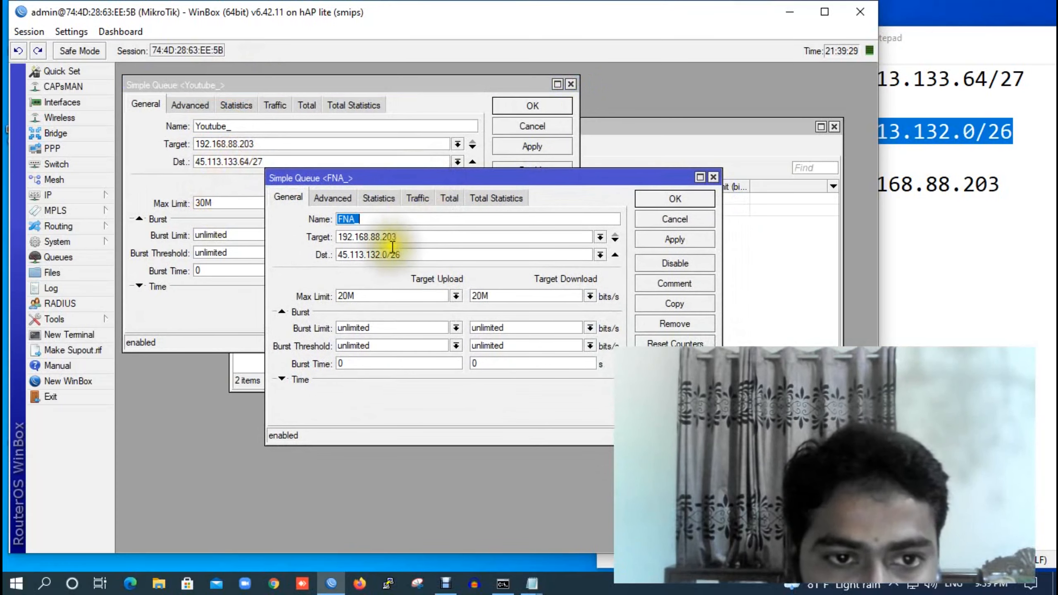
click(784, 259)
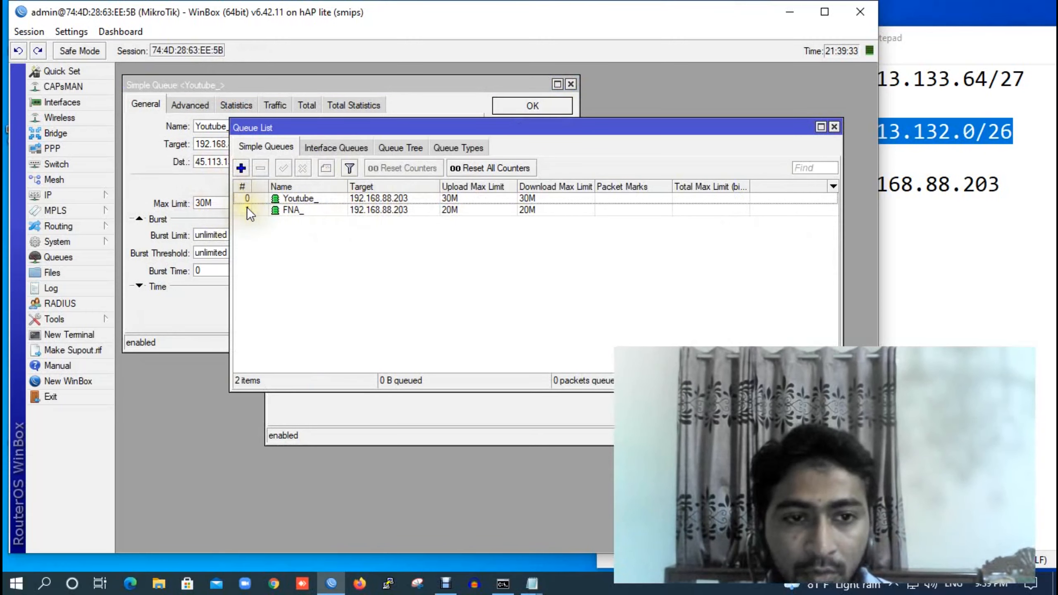
click(937, 218)
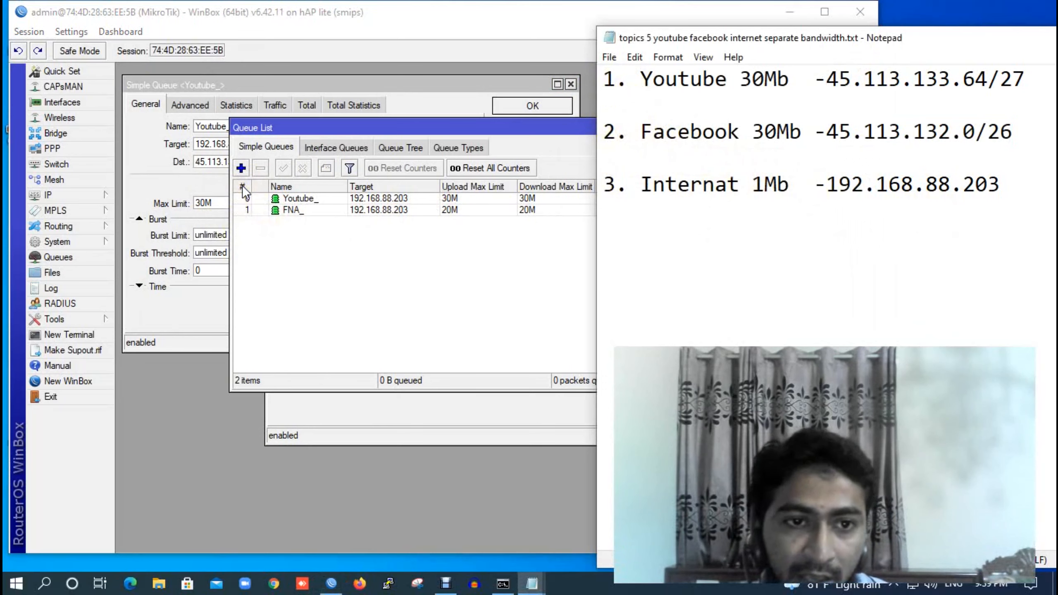
click(266, 247)
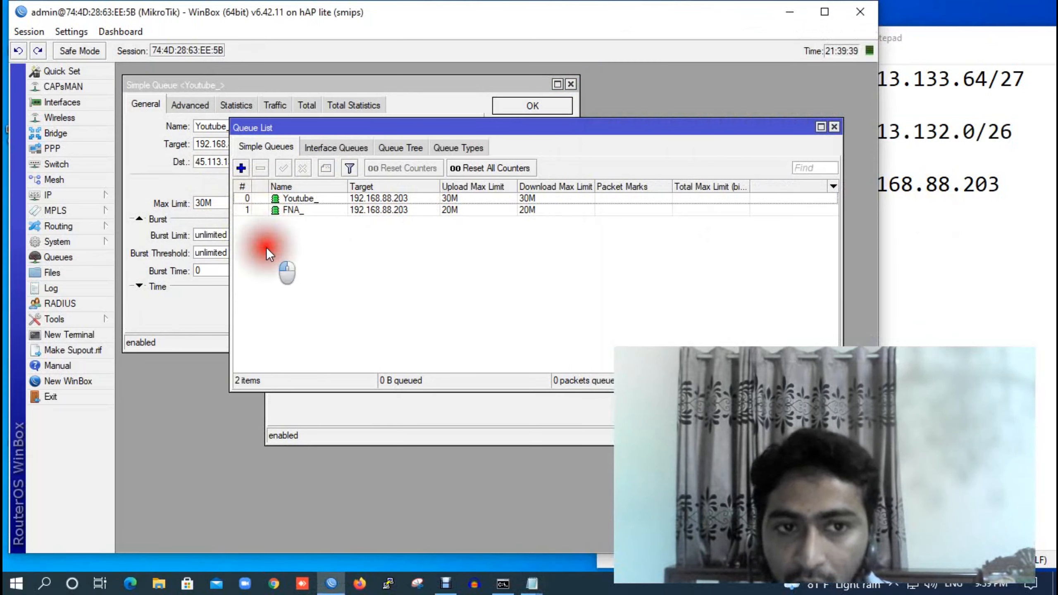
click(242, 186)
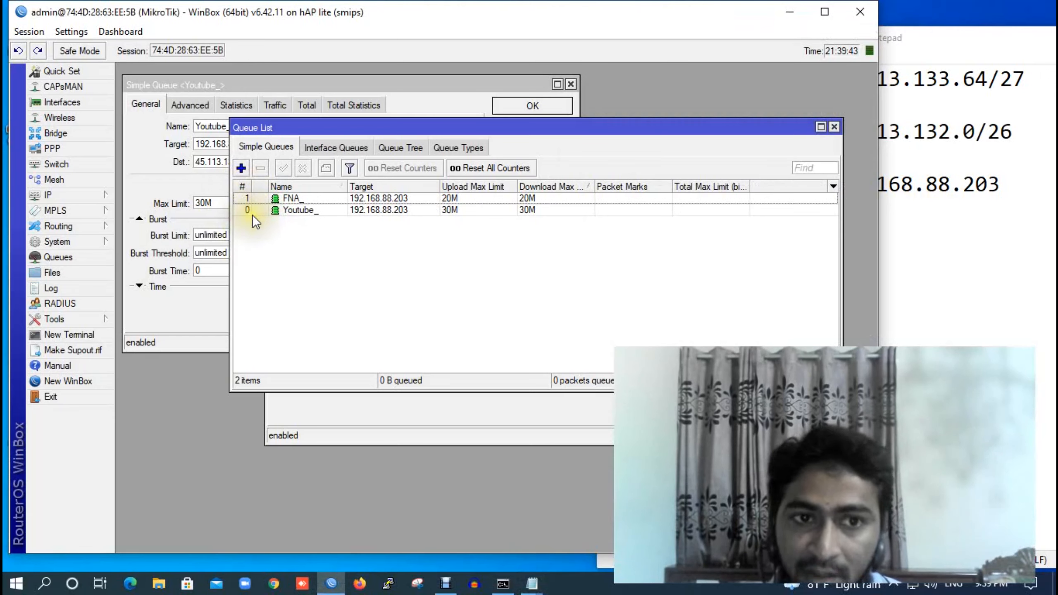
click(242, 187)
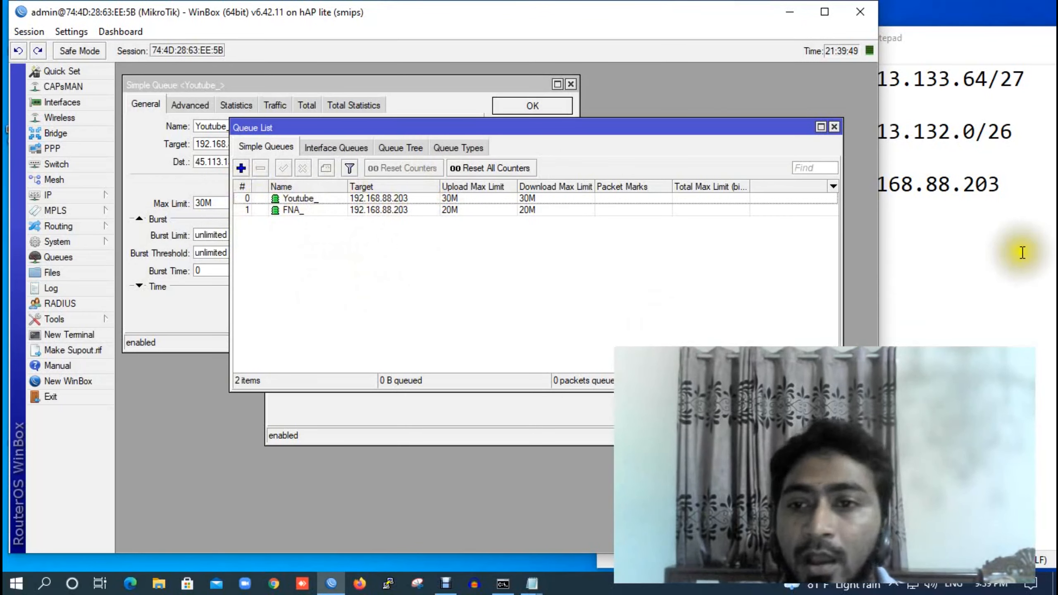
click(980, 236)
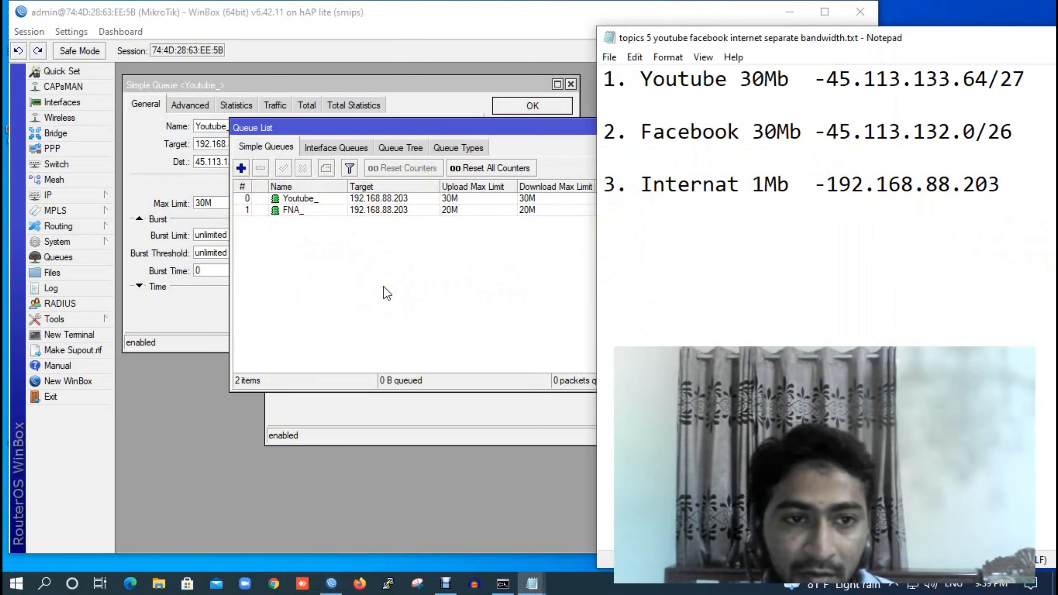
Step: Duplicate the Youtube_ queue, name the copy with the computer owner's first name followed by "_Internet", and clear its destination
click(191, 321)
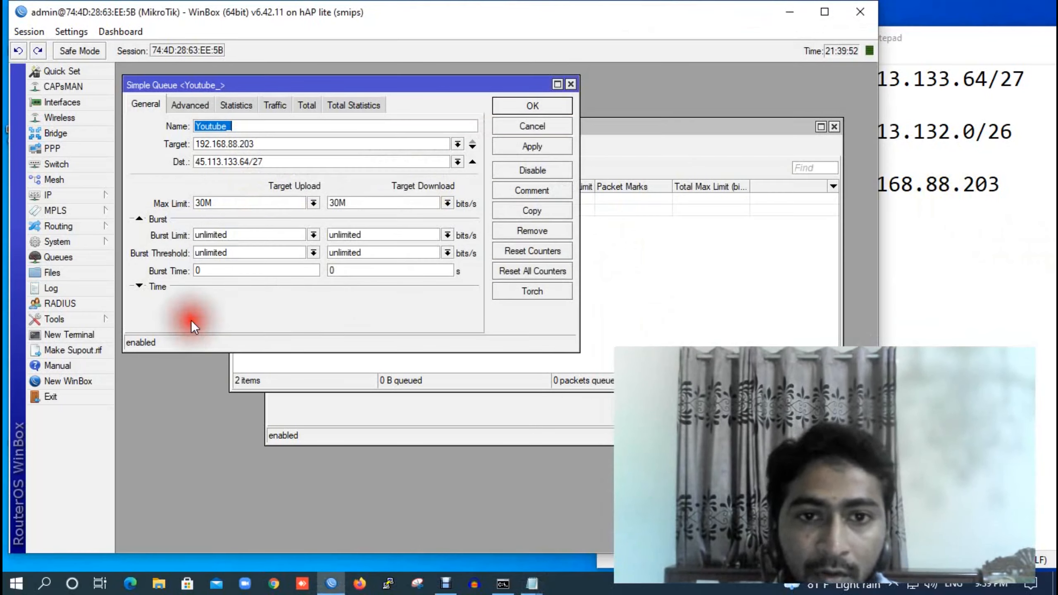
click(524, 210)
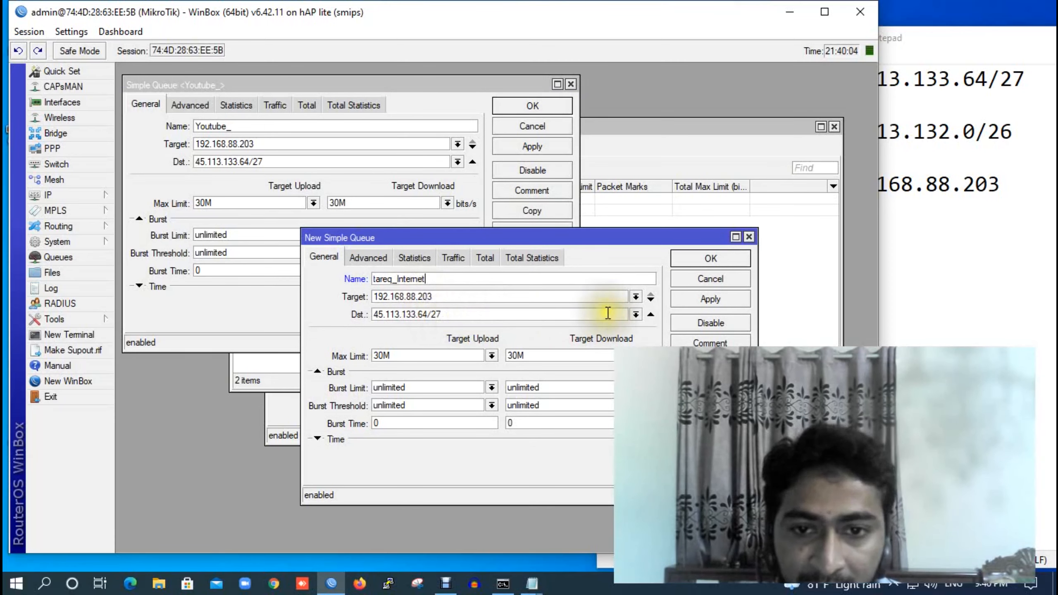
click(649, 314)
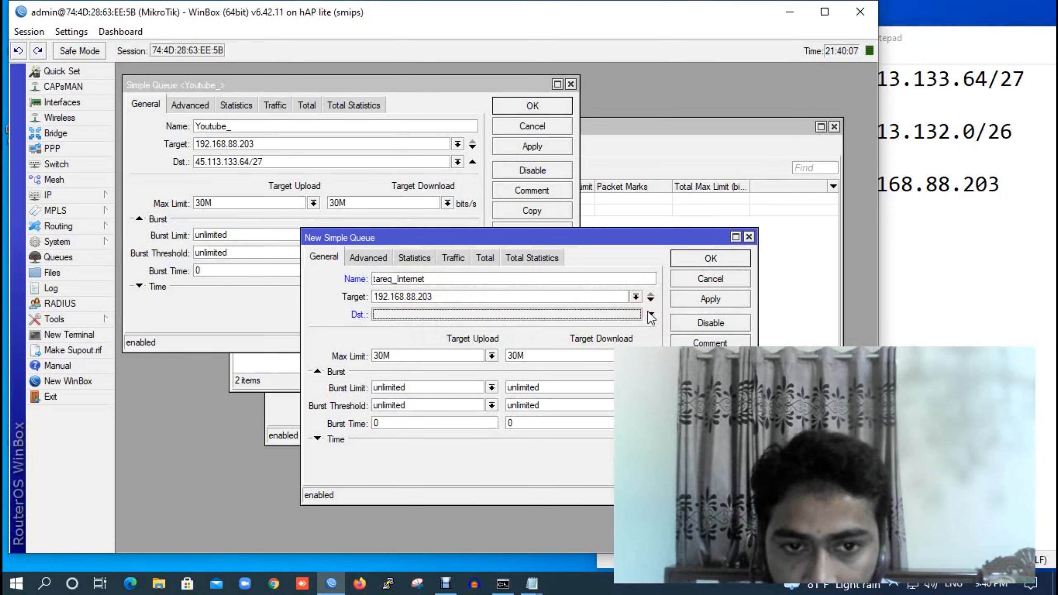
Step: Set both the upload and download max limits of the new internet queue to 1M
click(380, 356)
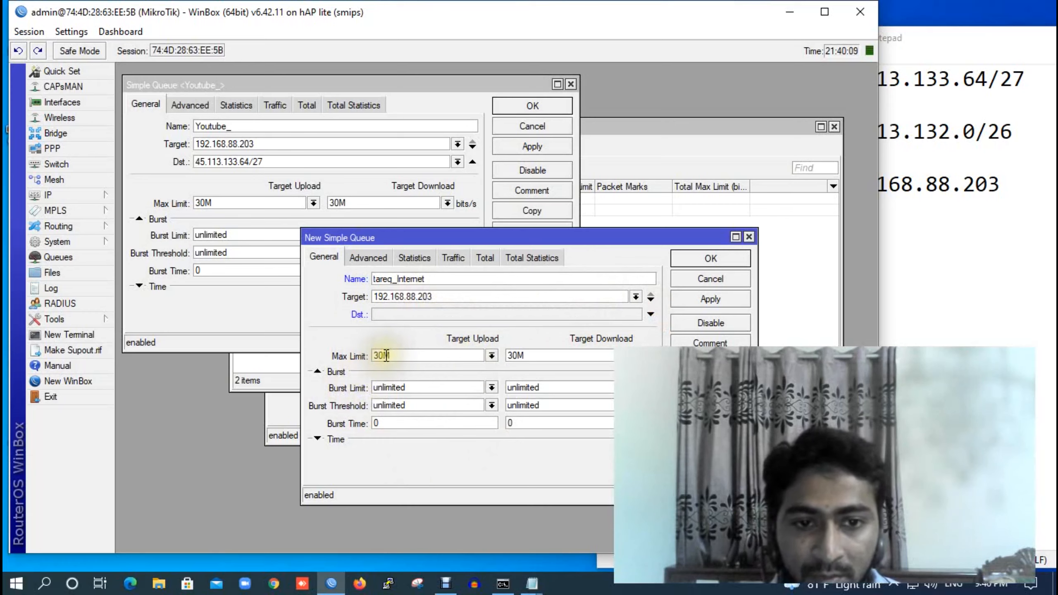
key(BackSpace)
key(BackSpace)
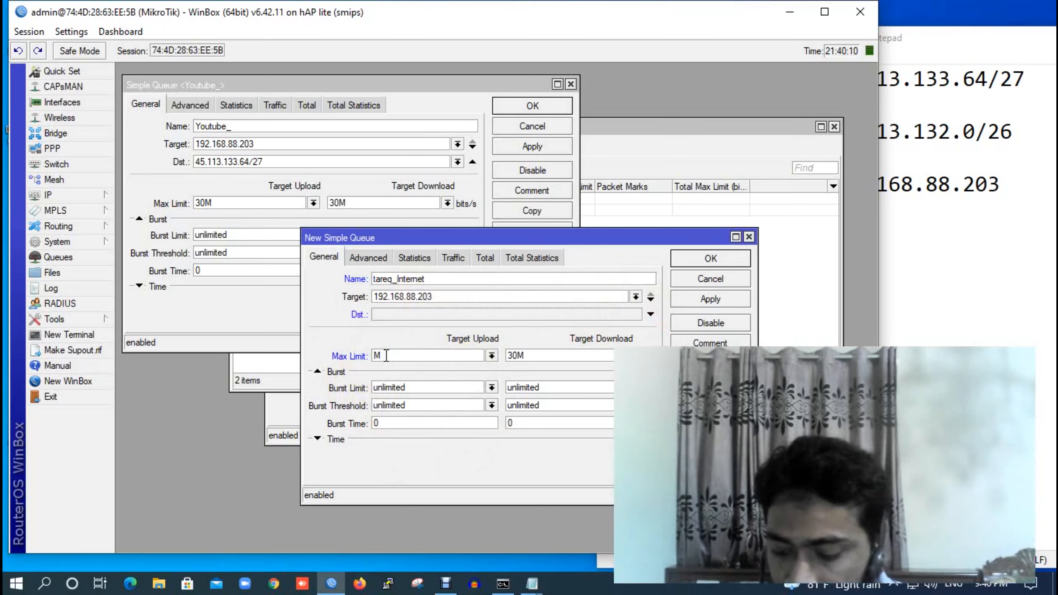
text(1)
double_click(516, 355)
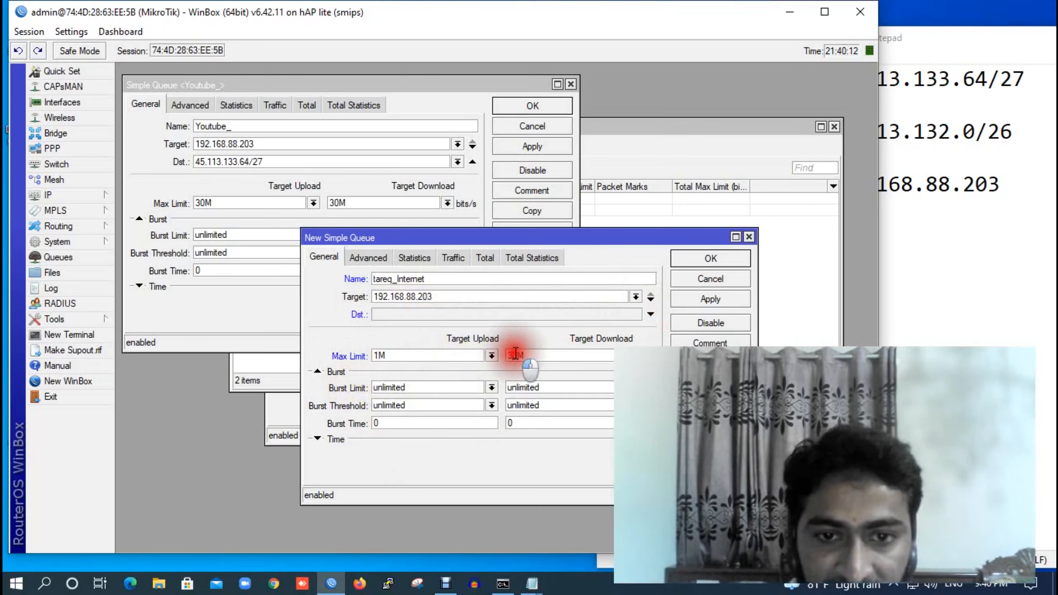
click(516, 355)
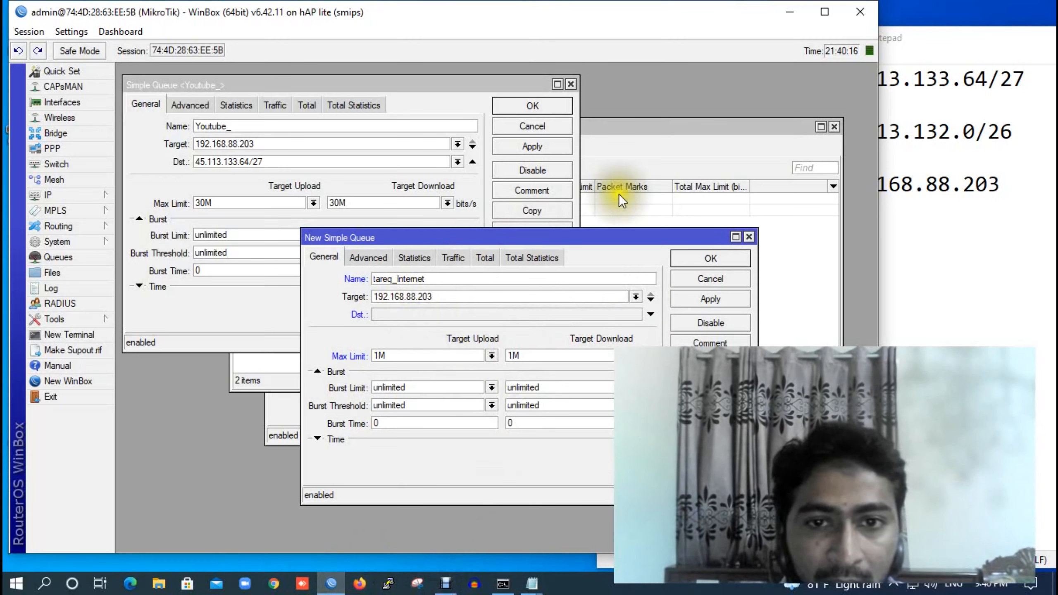
Step: Bring the queue list to the front, switch to Chrome and open YouTube in two separate tabs
click(678, 135)
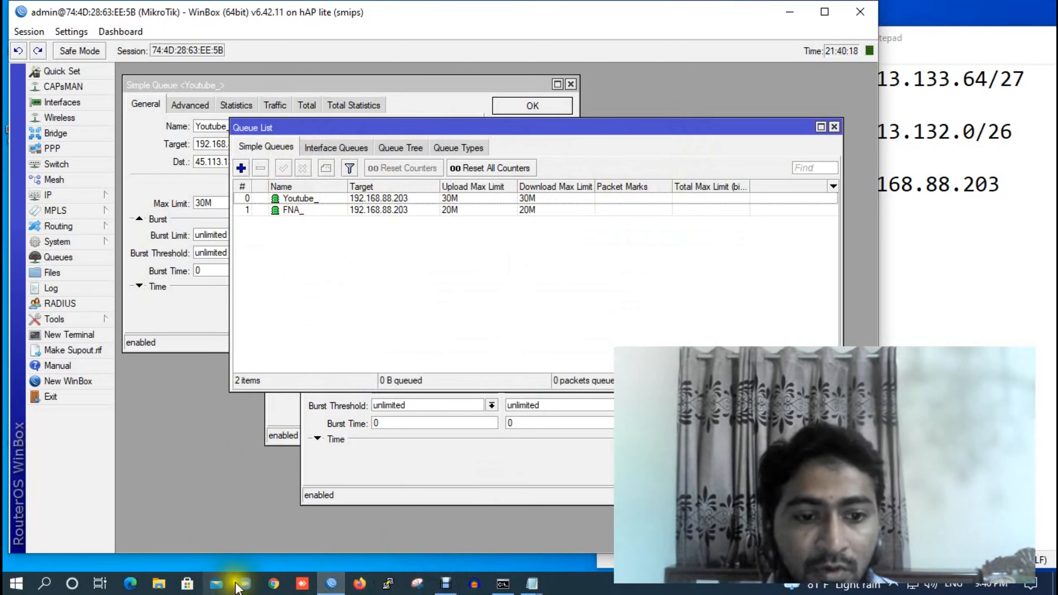
click(273, 583)
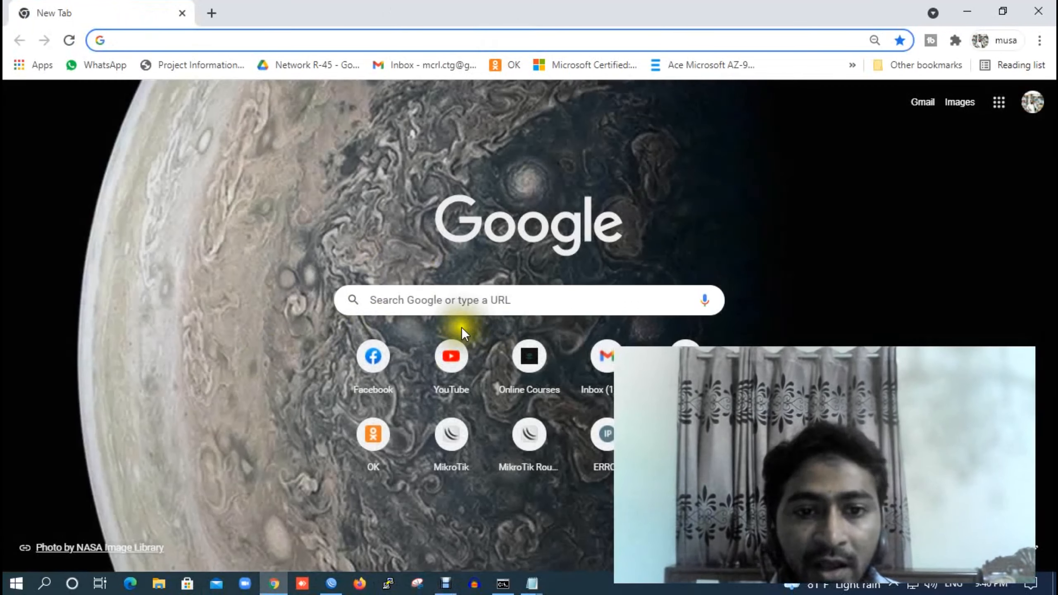
click(452, 357)
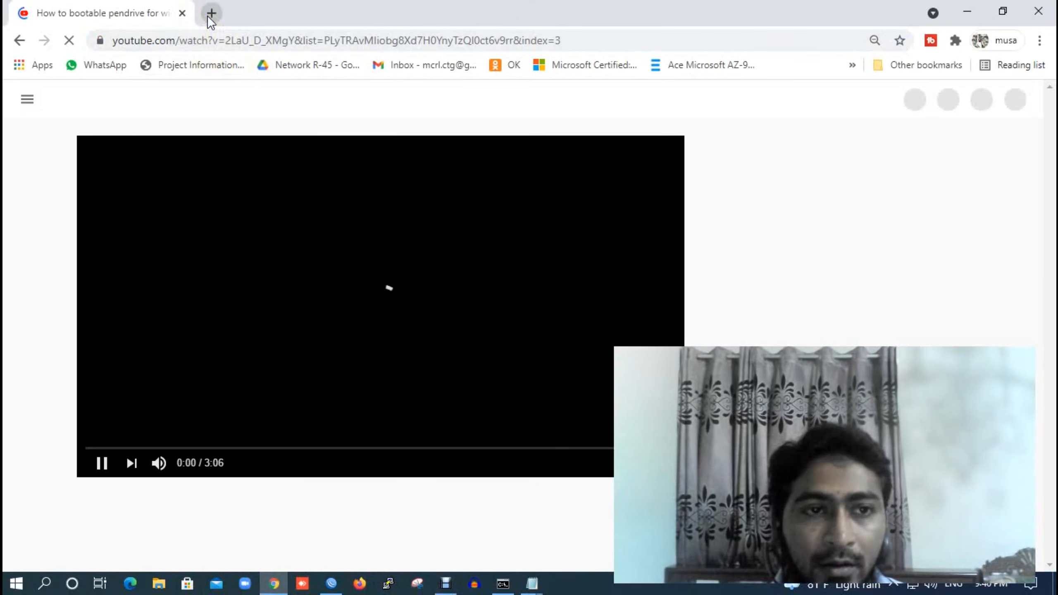
click(209, 14)
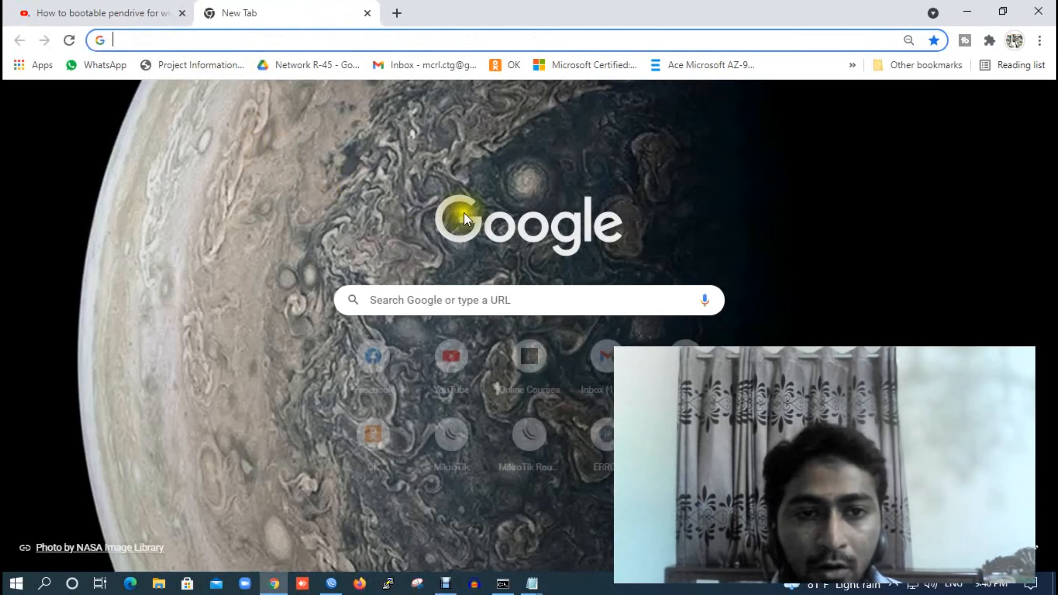
click(451, 356)
Step: Open Facebook in another browser tab and mute the playing YouTube video
click(396, 12)
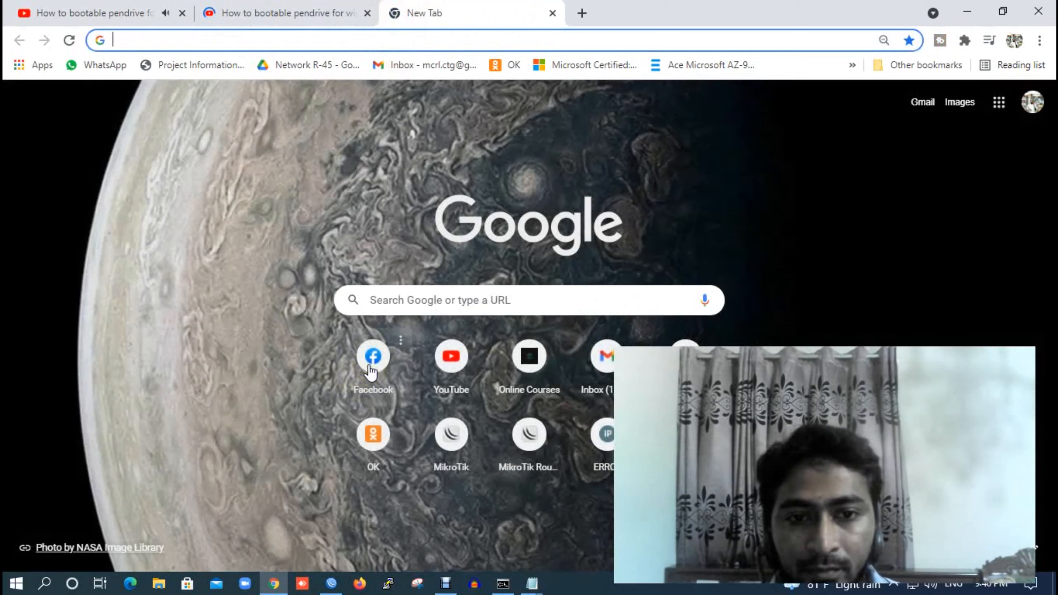
click(457, 244)
click(373, 357)
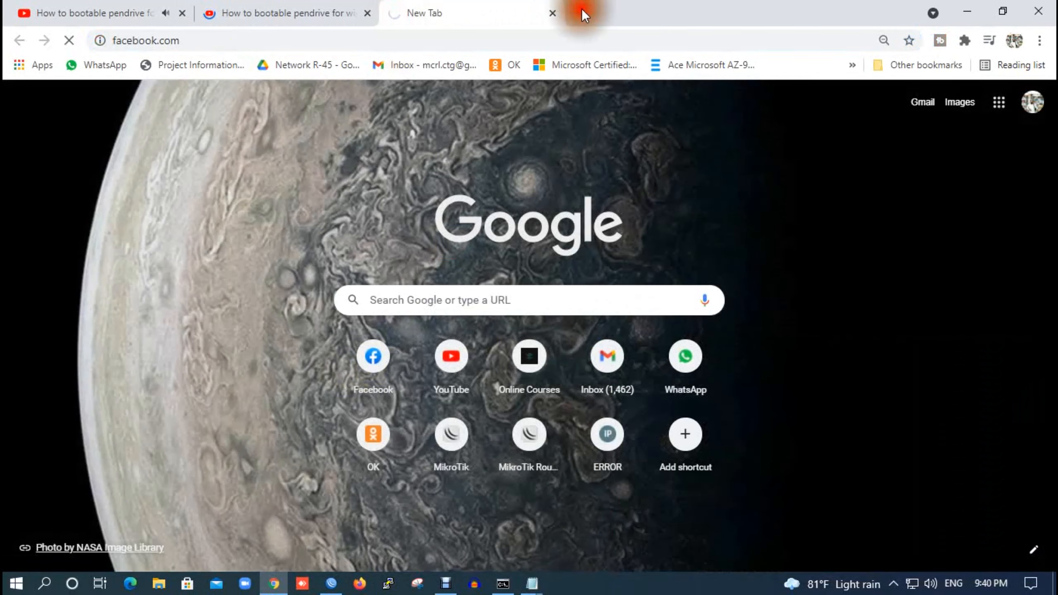
click(582, 13)
click(300, 11)
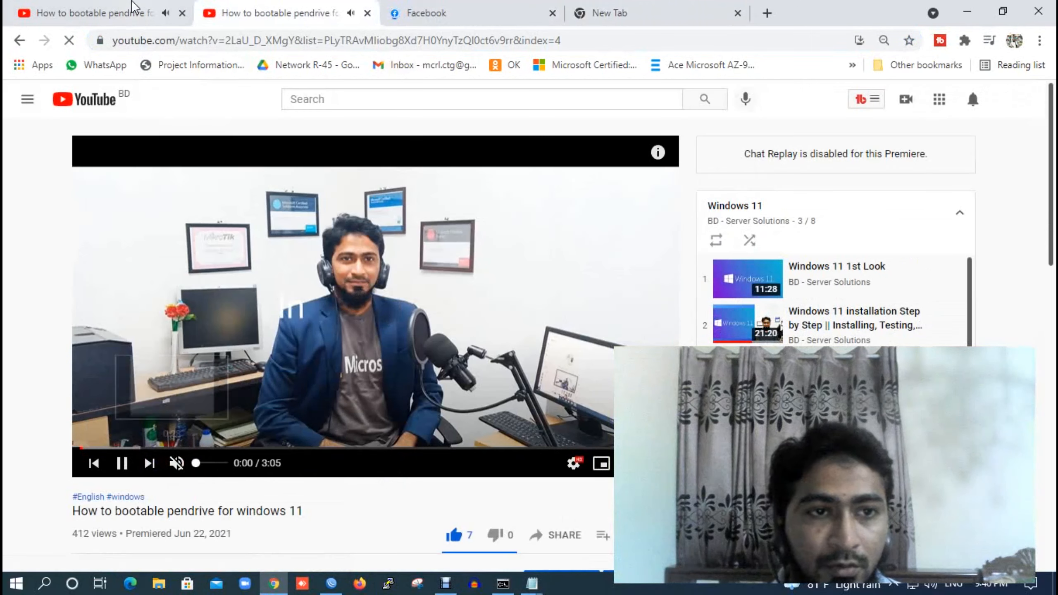
click(179, 463)
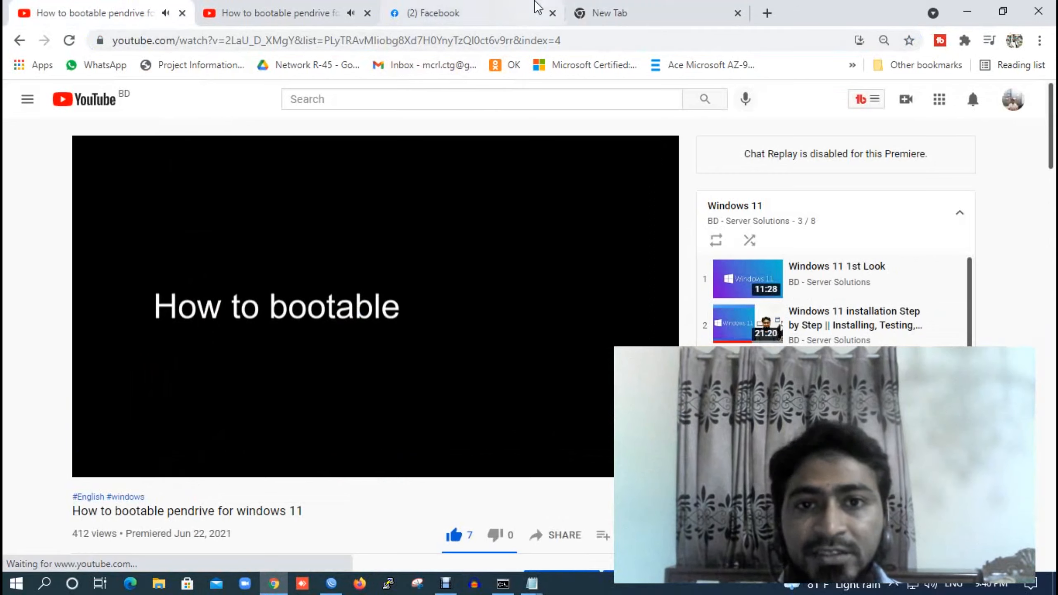
Step: Load gmail.com, the saved ERROR page shortcut and the OK page shortcut in separate browser tabs
click(602, 12)
text(gmail.com)
key(Return)
click(765, 12)
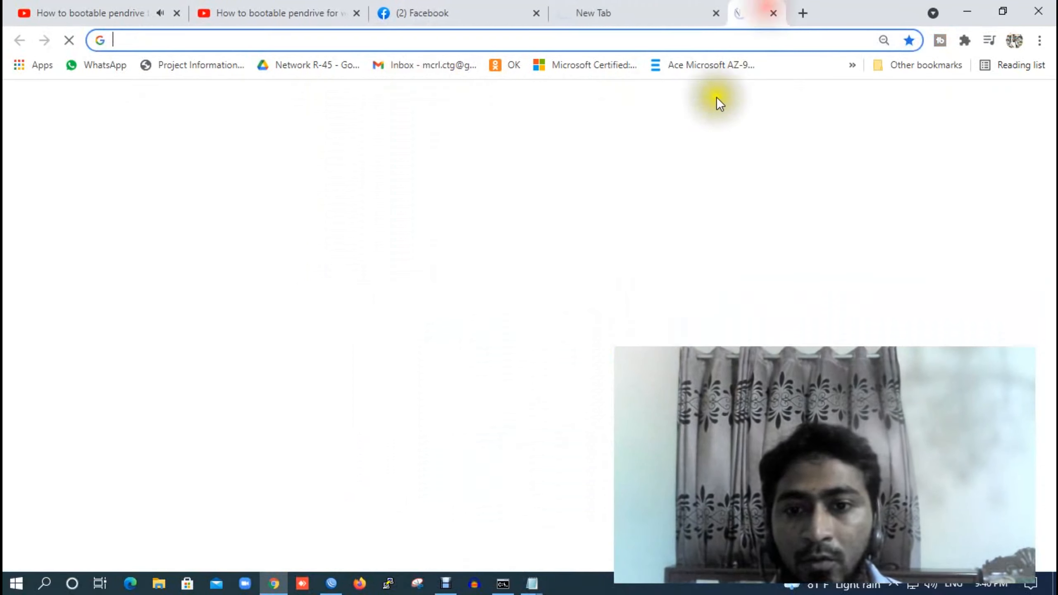
click(620, 438)
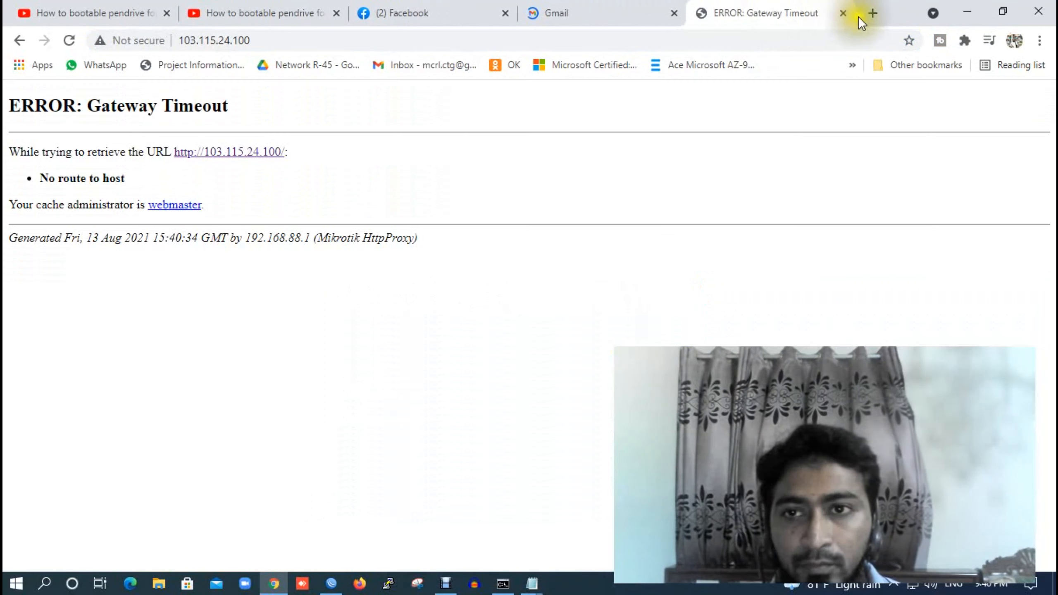
click(871, 13)
click(373, 435)
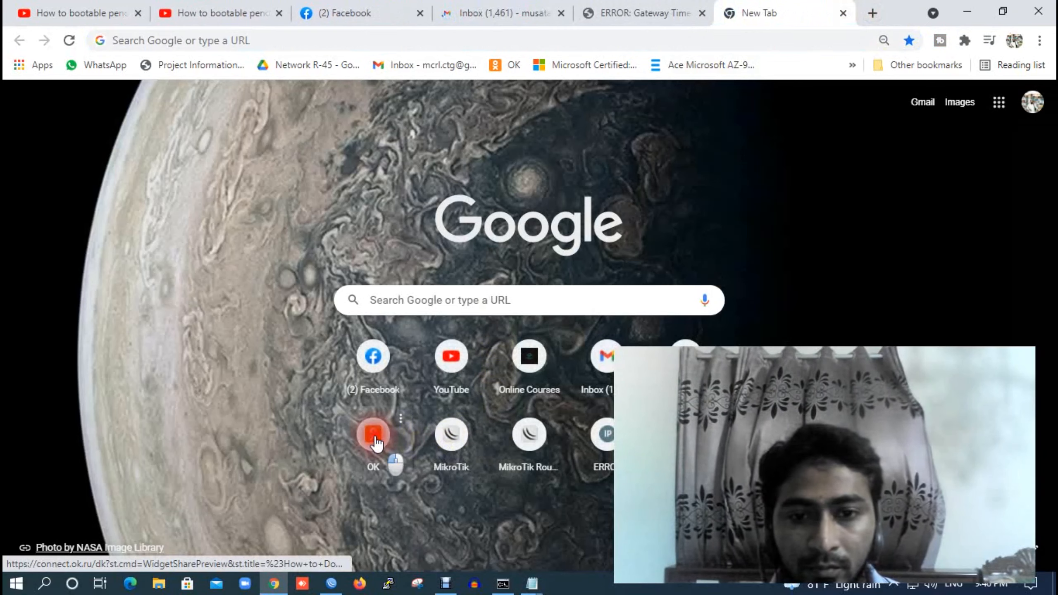
Step: Look through the open tabs and browse down the Facebook news feed to generate traffic
click(650, 12)
click(541, 13)
click(350, 13)
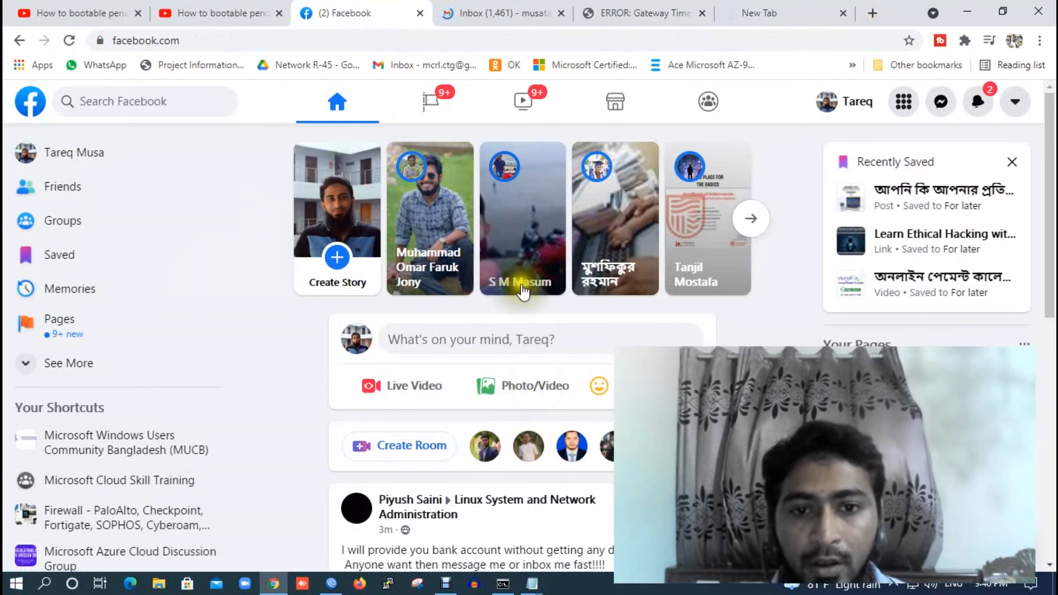
scroll(629, 325, down, 12)
scroll(360, 348, down, 10)
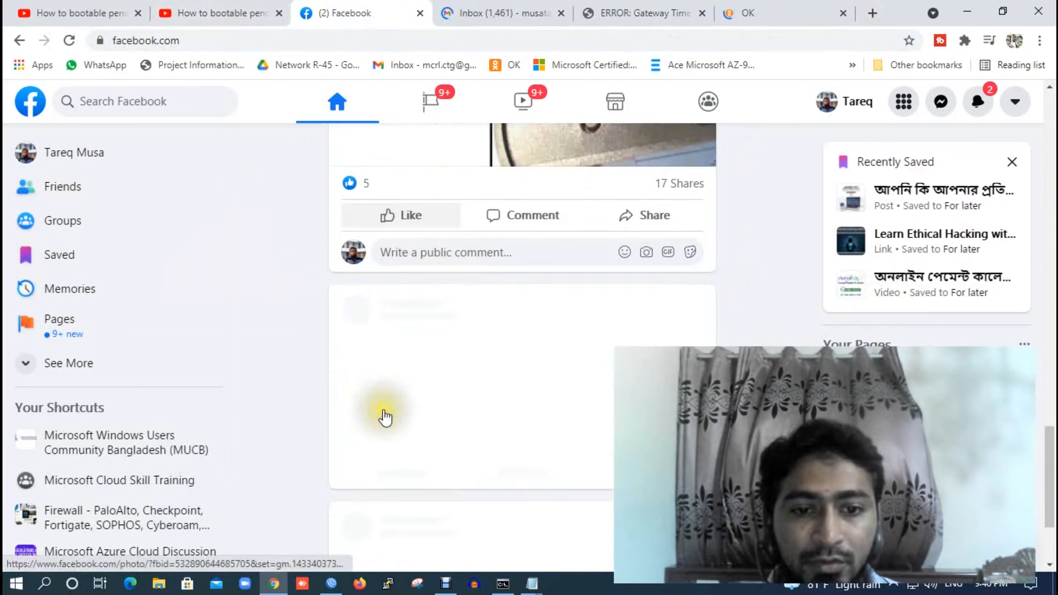
Step: Check the simple queue list in WinBox, return to Chrome and load the Online Courses shortcut in a new tab
click(331, 583)
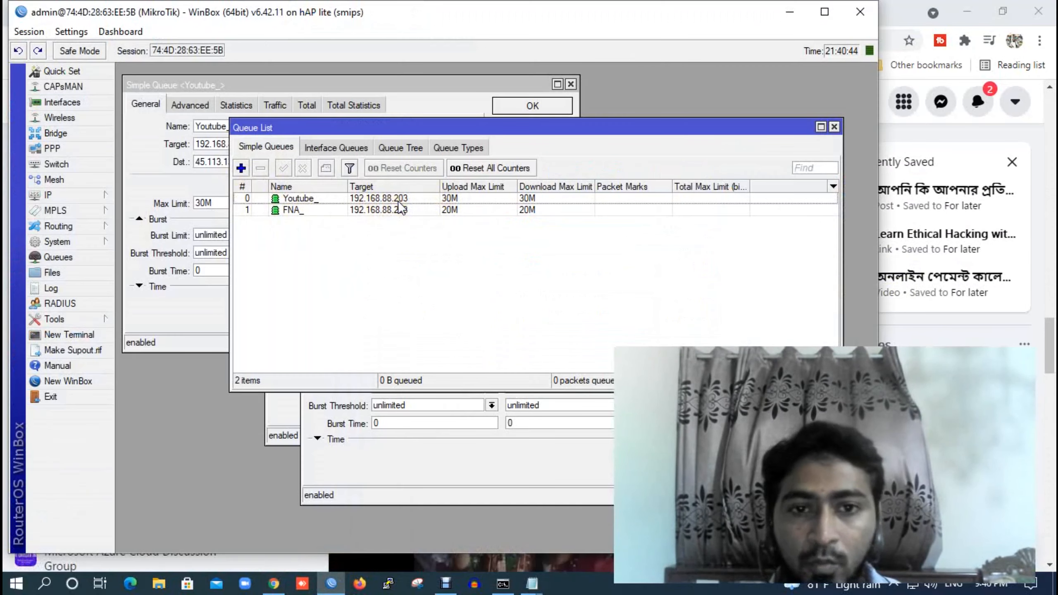
click(273, 583)
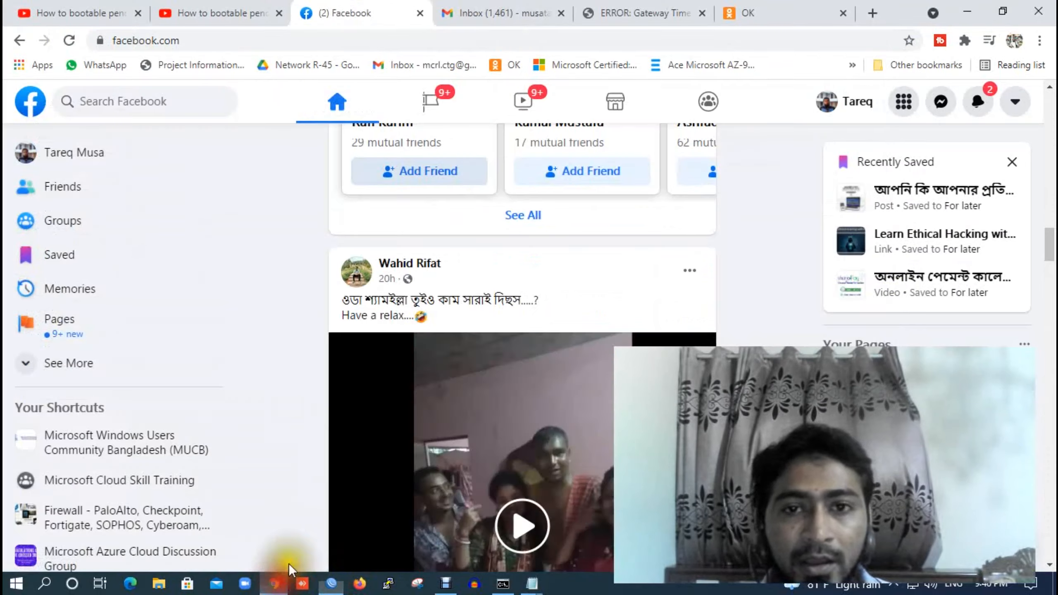
click(486, 8)
click(871, 13)
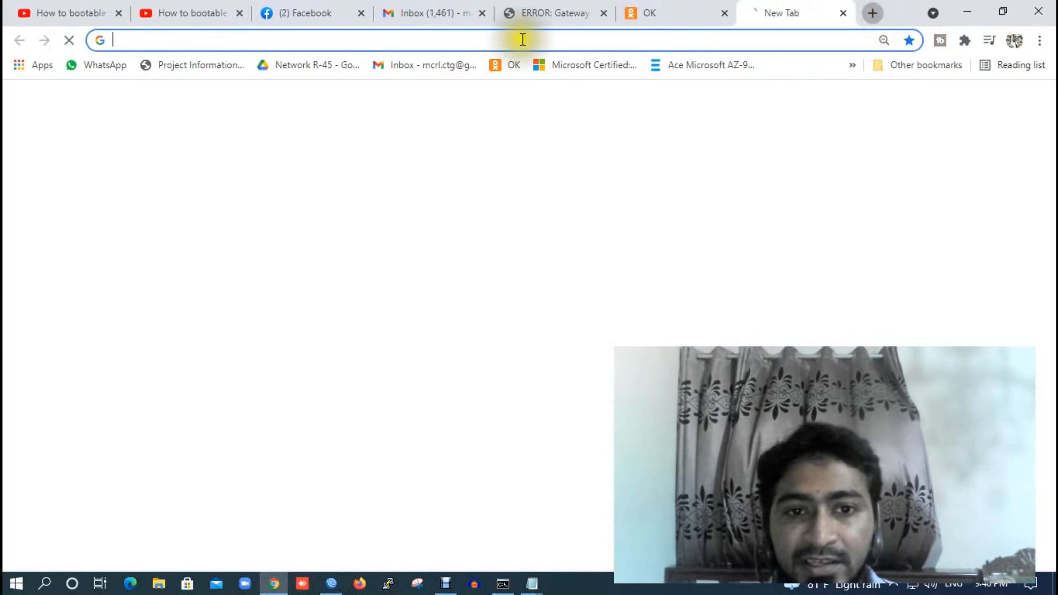
click(512, 375)
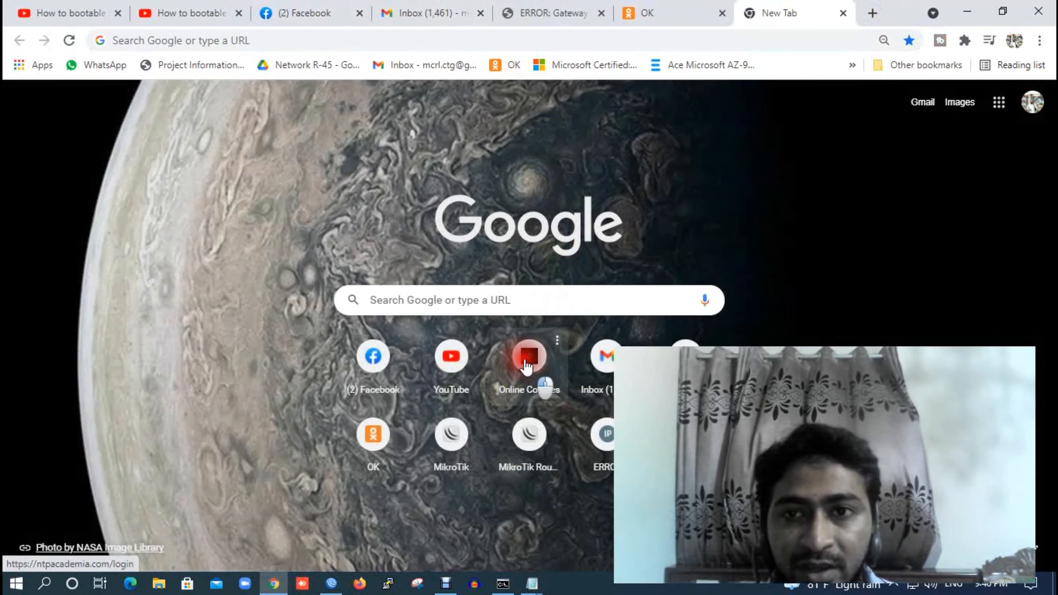
Step: Look up "bd jobs" in another new tab and open the suggested Bdjobs.com garments and textile jobs page
click(871, 13)
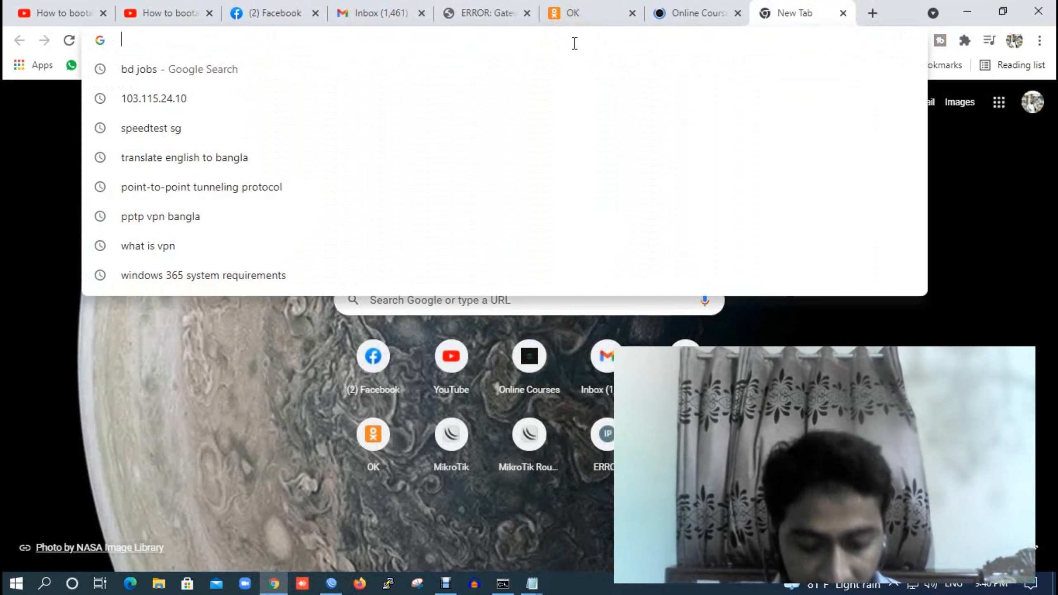
text(bd jobs)
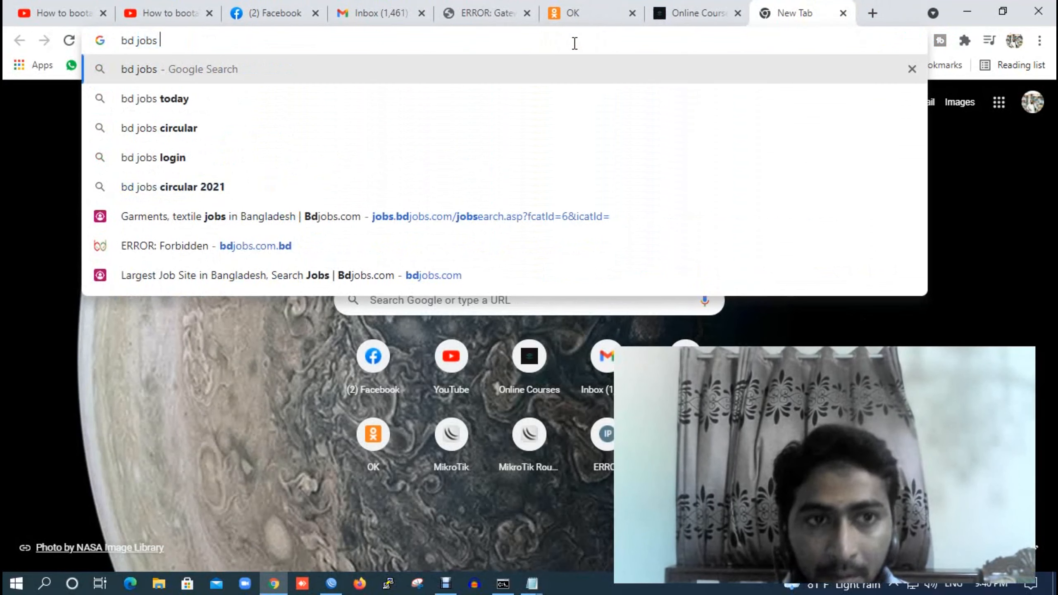
key(Down)
key(Down)
key(Down)
key(Down)
key(Down)
key(Return)
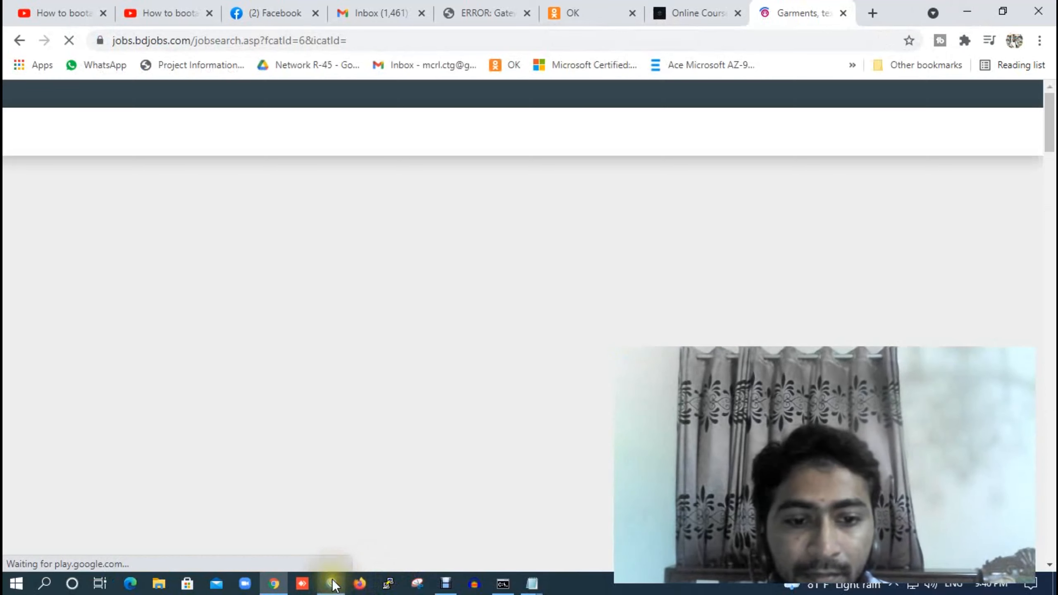
Step: Switch to WinBox and save the pending general internet queue for 192.168.88.203 with 1M upload and download limits
click(330, 583)
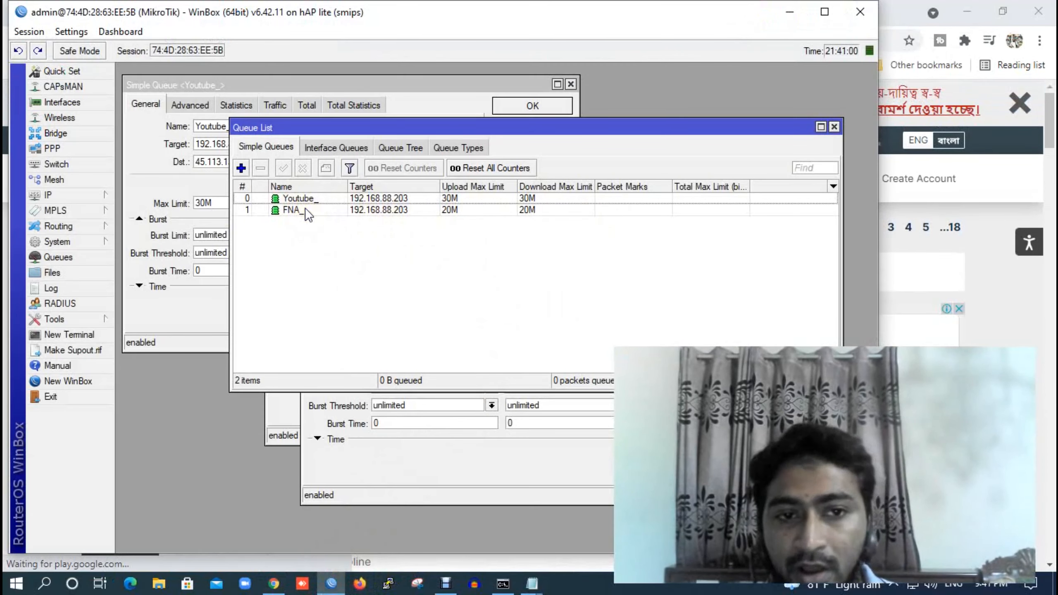
click(537, 460)
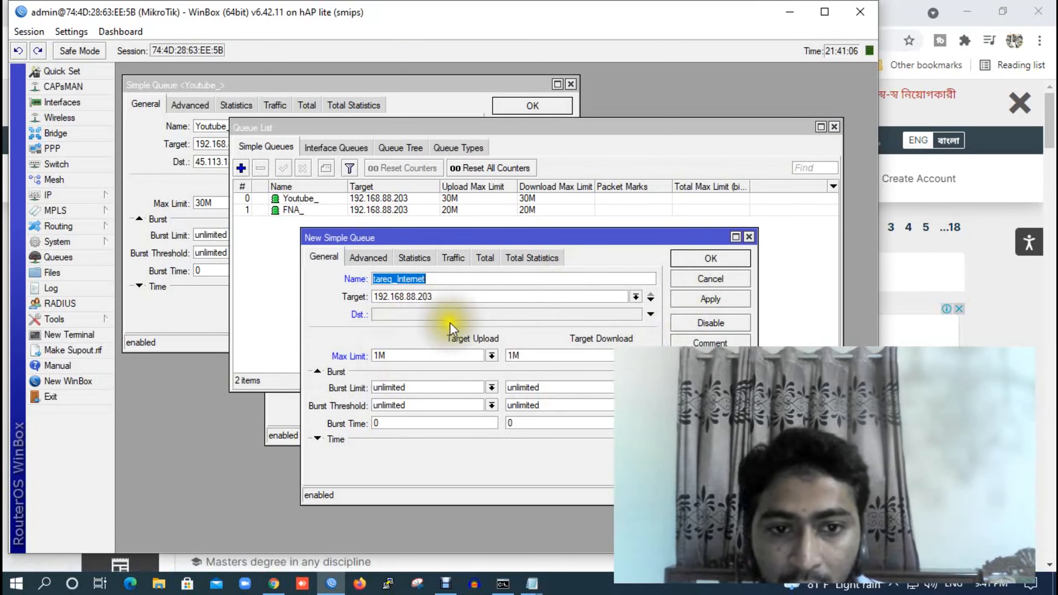
click(708, 298)
click(706, 260)
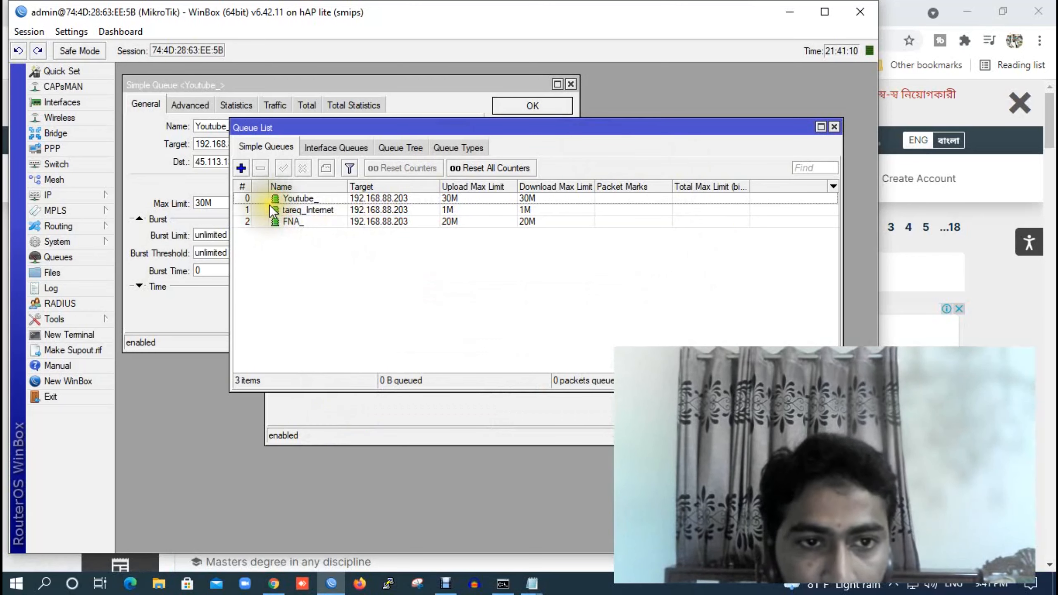
Step: Order the simple queues by number, move the 1M internet queue below FNA_, and widen the Name column
click(244, 192)
click(244, 191)
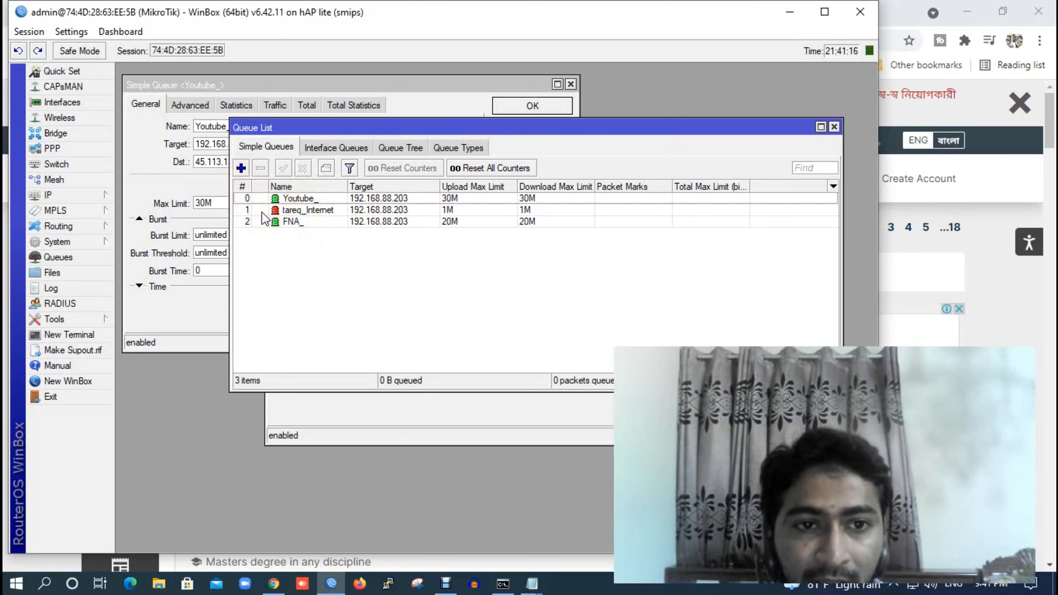
drag(245, 209, 243, 232)
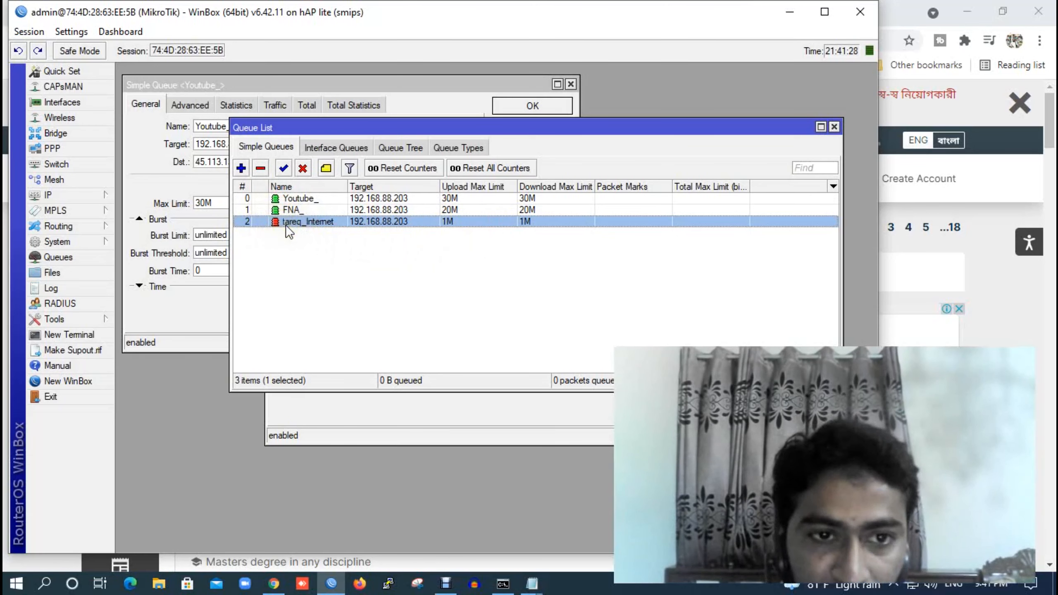
click(323, 266)
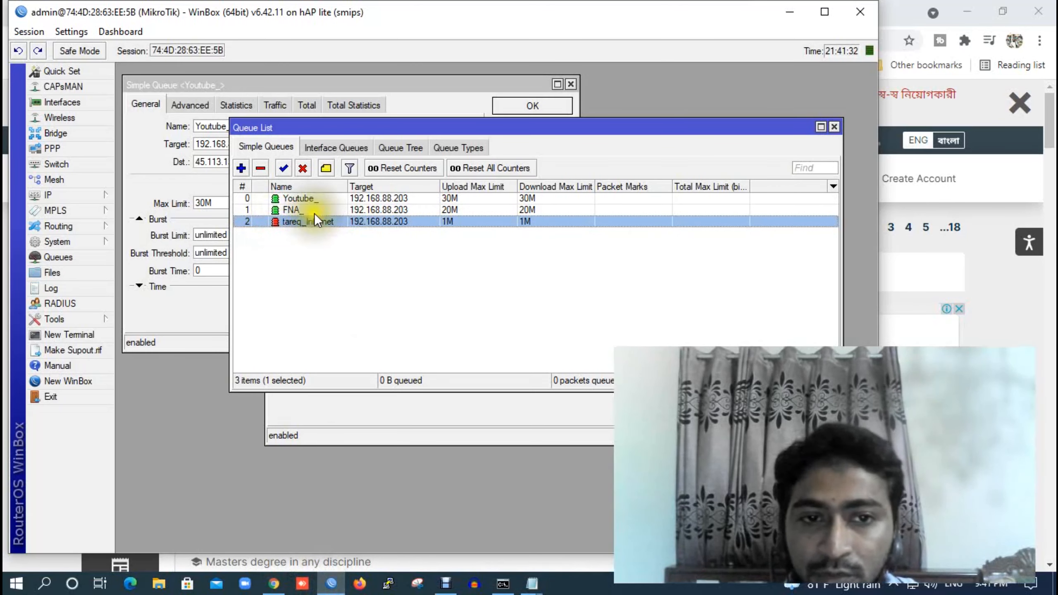
drag(348, 188, 396, 187)
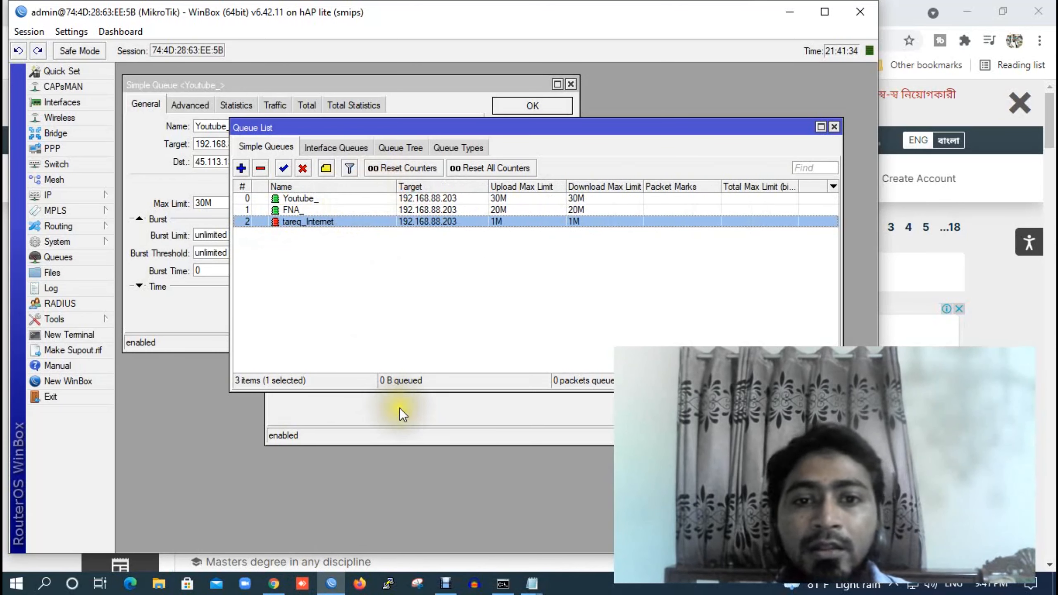
Step: Switch to Chrome and open six videos from the YouTube Windows 11 playlist in separate background tabs
click(273, 583)
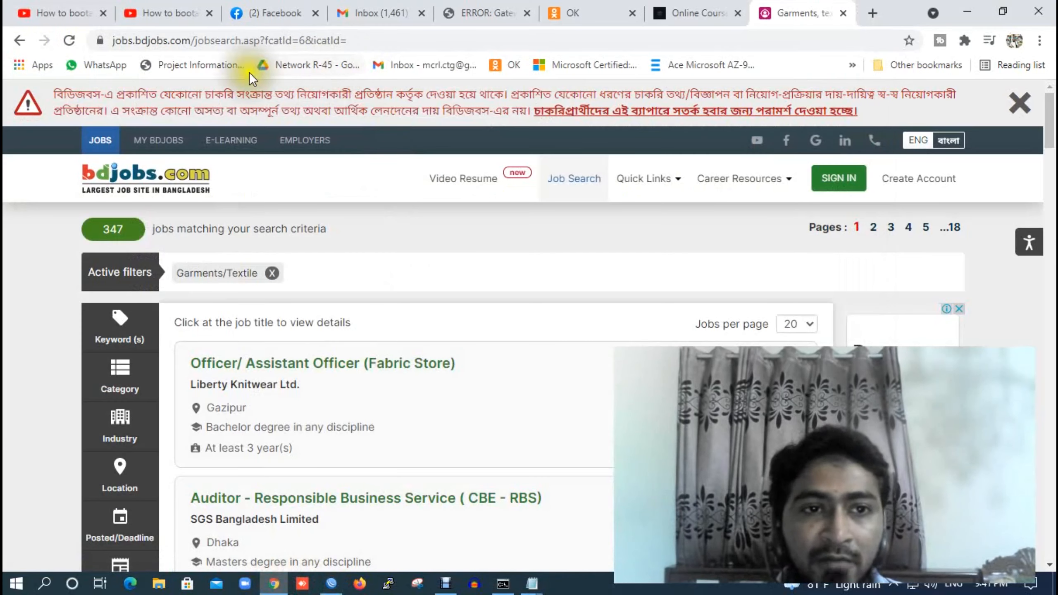
click(171, 7)
right_click(727, 291)
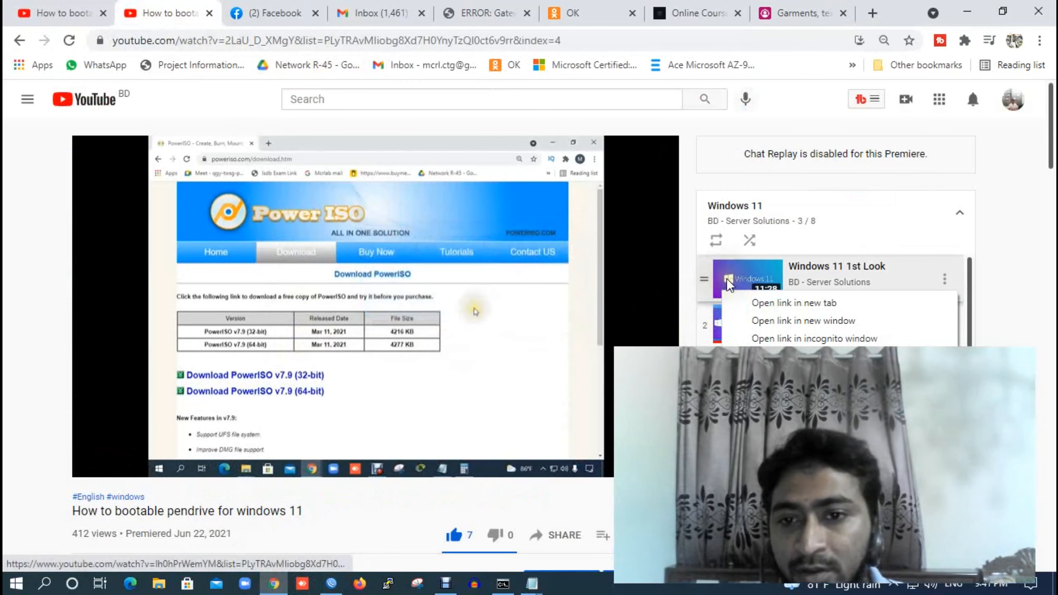
click(749, 303)
right_click(751, 324)
click(754, 327)
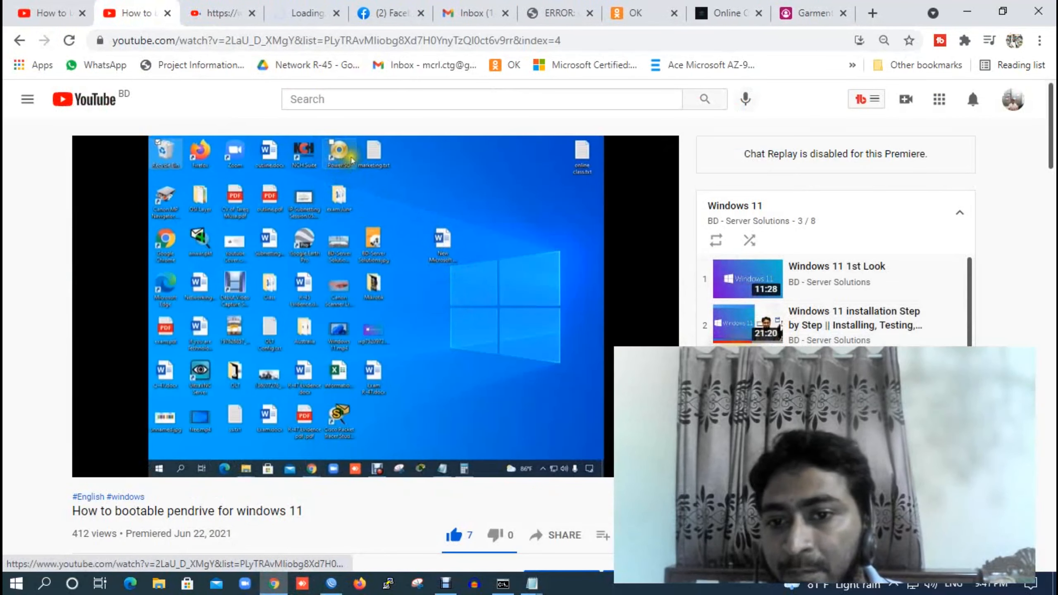
right_click(736, 339)
click(793, 118)
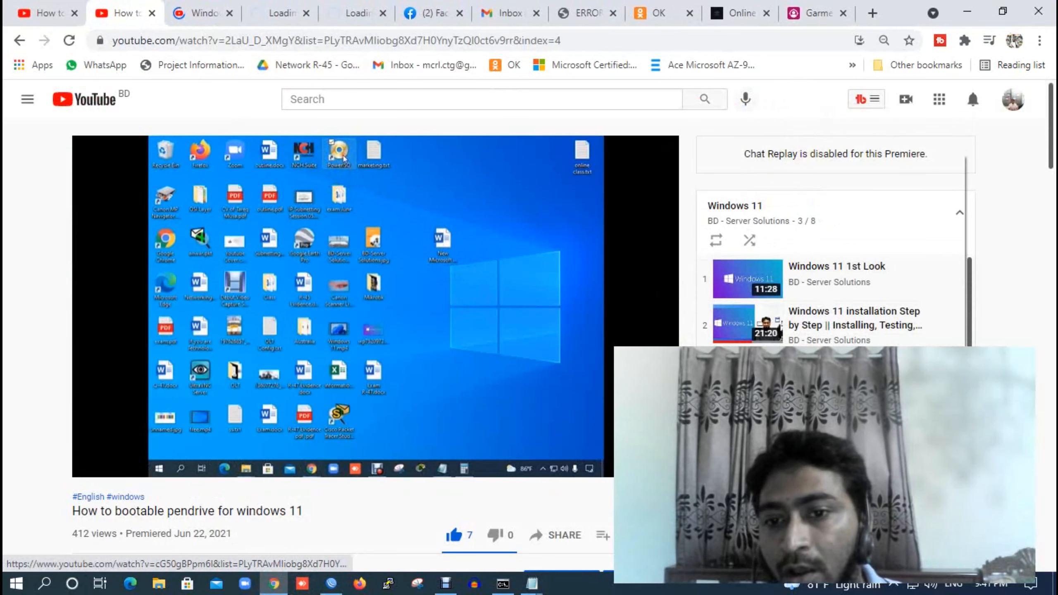
right_click(729, 405)
click(785, 166)
right_click(734, 221)
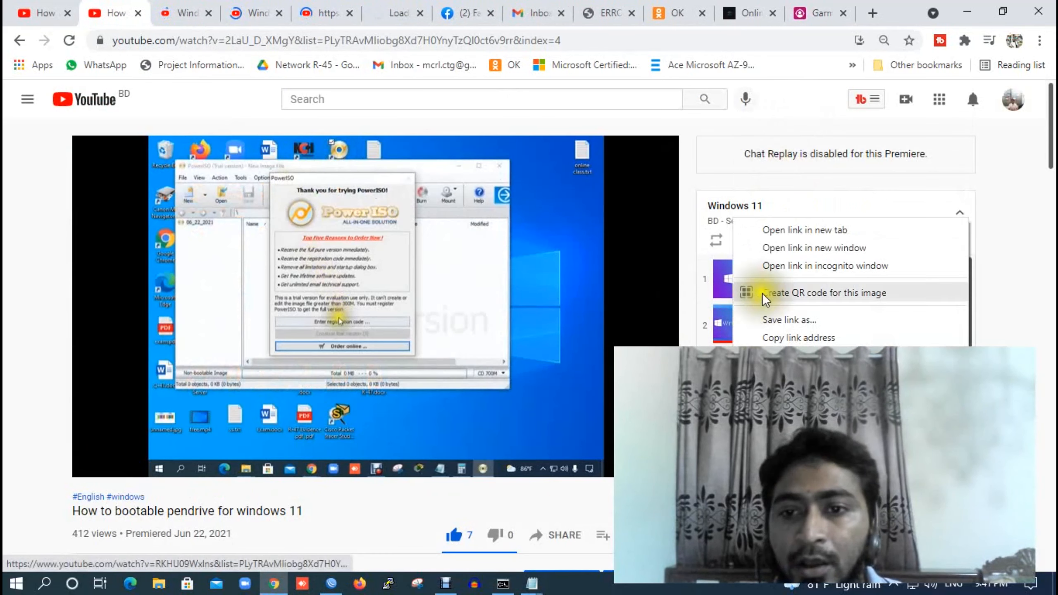
click(770, 232)
scroll(770, 267, down, 2)
right_click(739, 269)
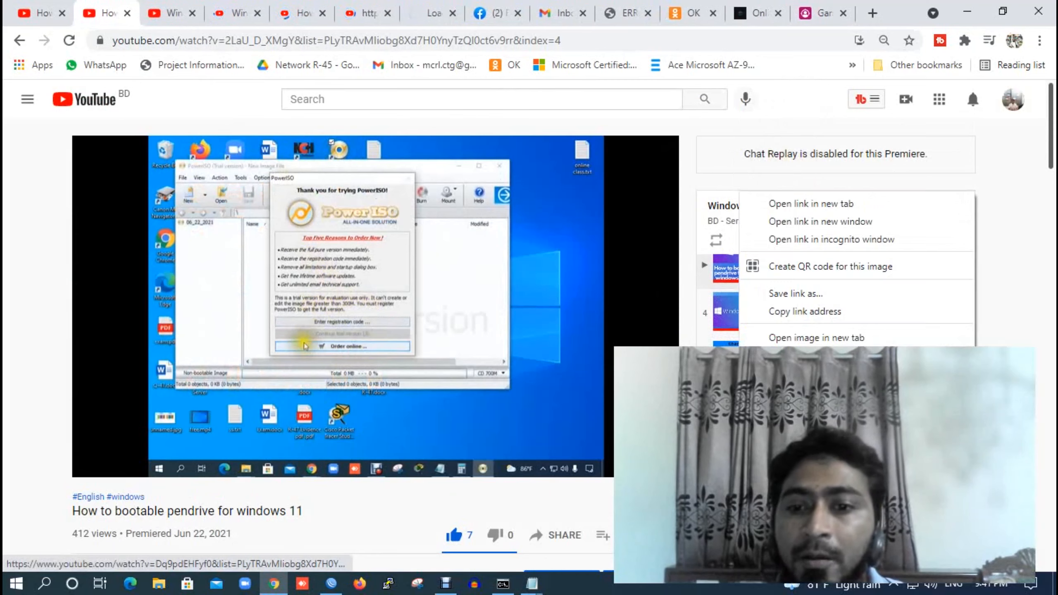
click(796, 204)
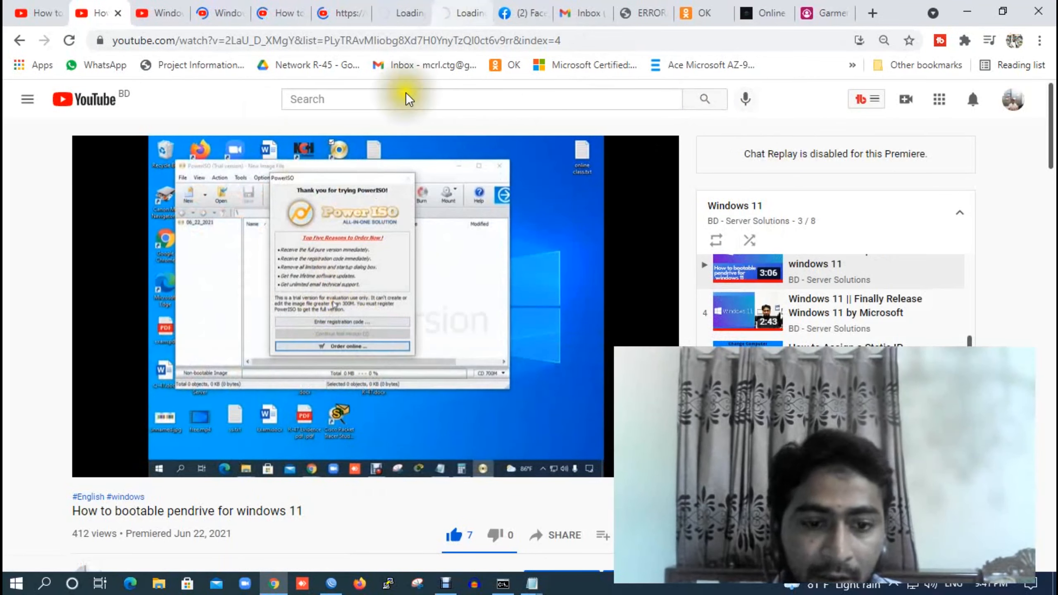
Step: Return to WinBox, open Task Manager's Ethernet performance graph and place its window so the queue names stay visible
click(330, 580)
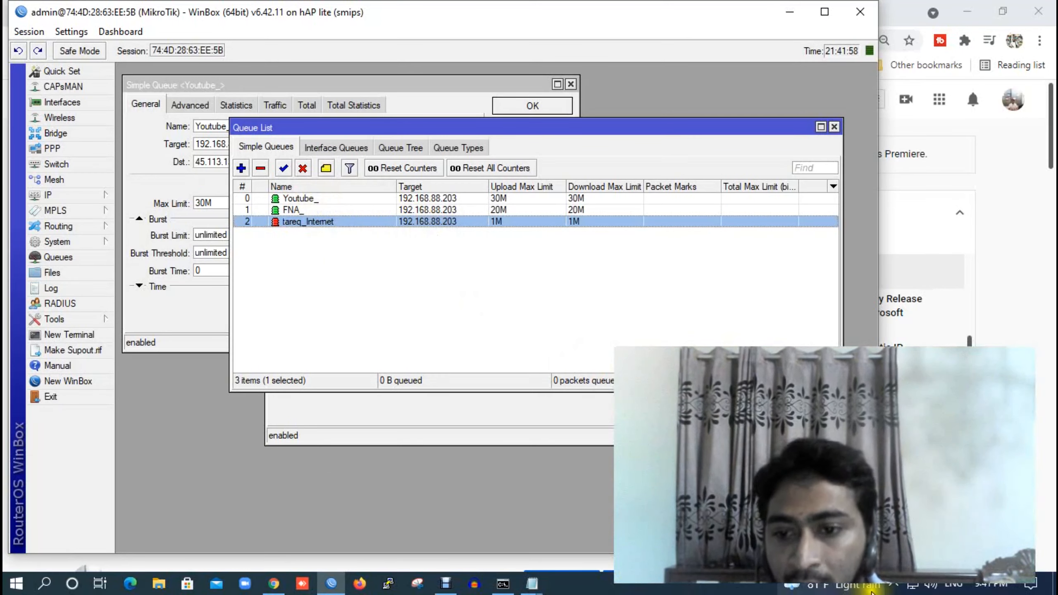
right_click(897, 587)
click(897, 505)
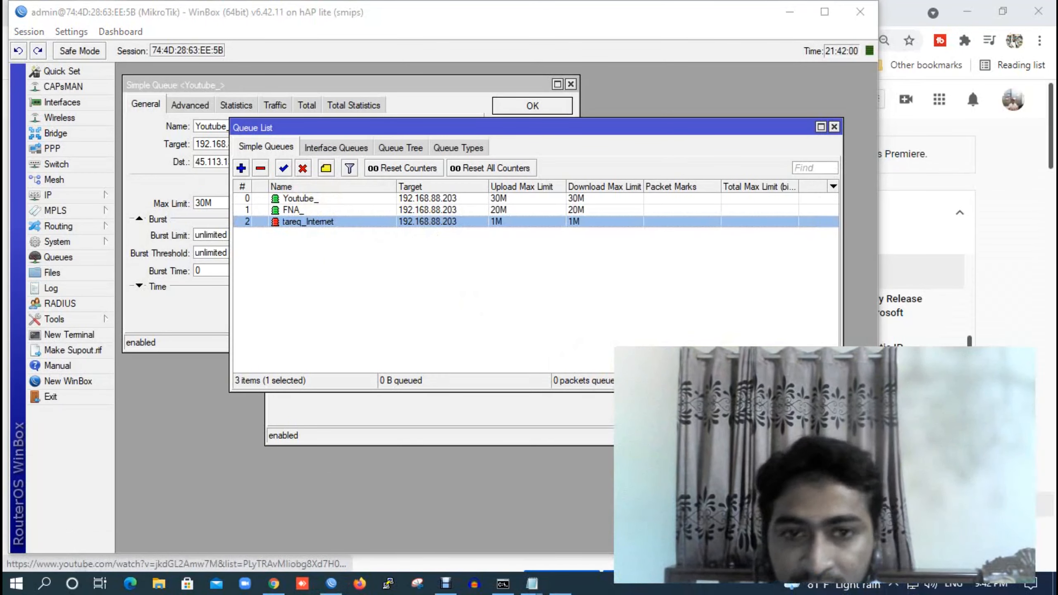
click(150, 111)
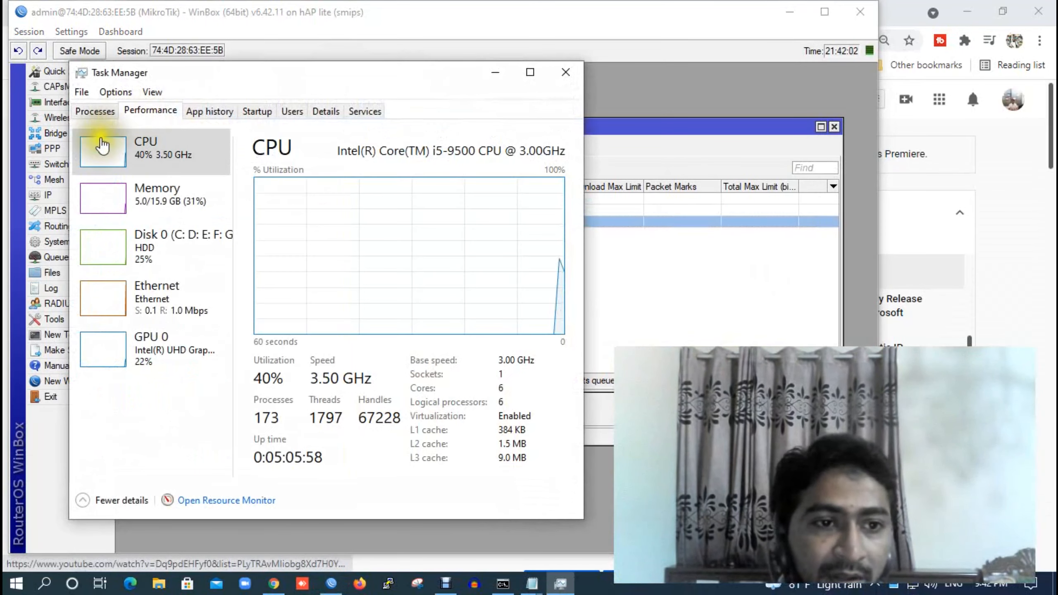
click(158, 294)
drag(241, 78, 579, 47)
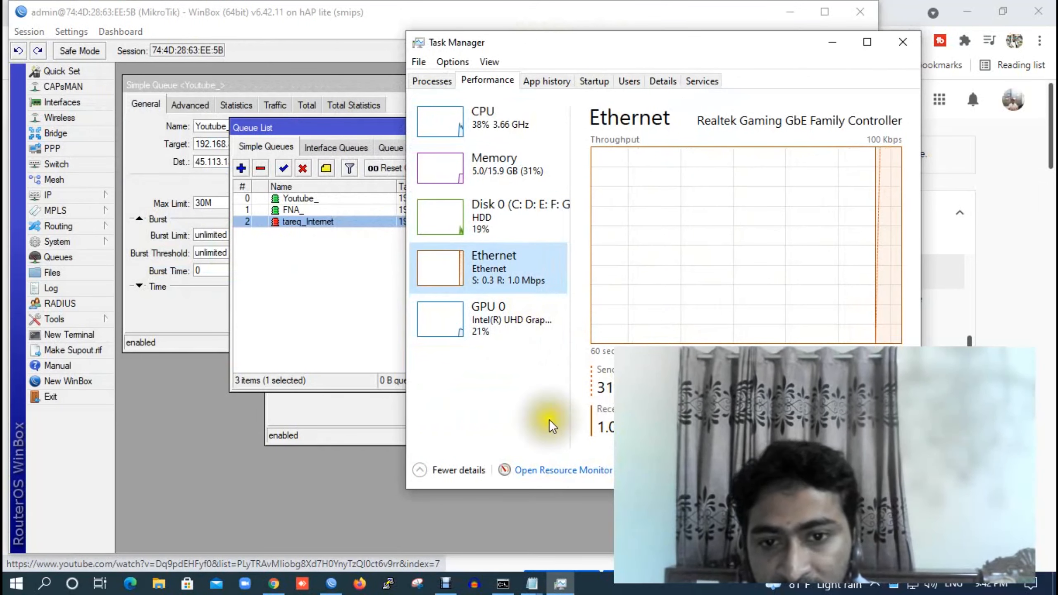
Step: Bring the WinBox queue list to the front and select the 1M internet queue
click(324, 260)
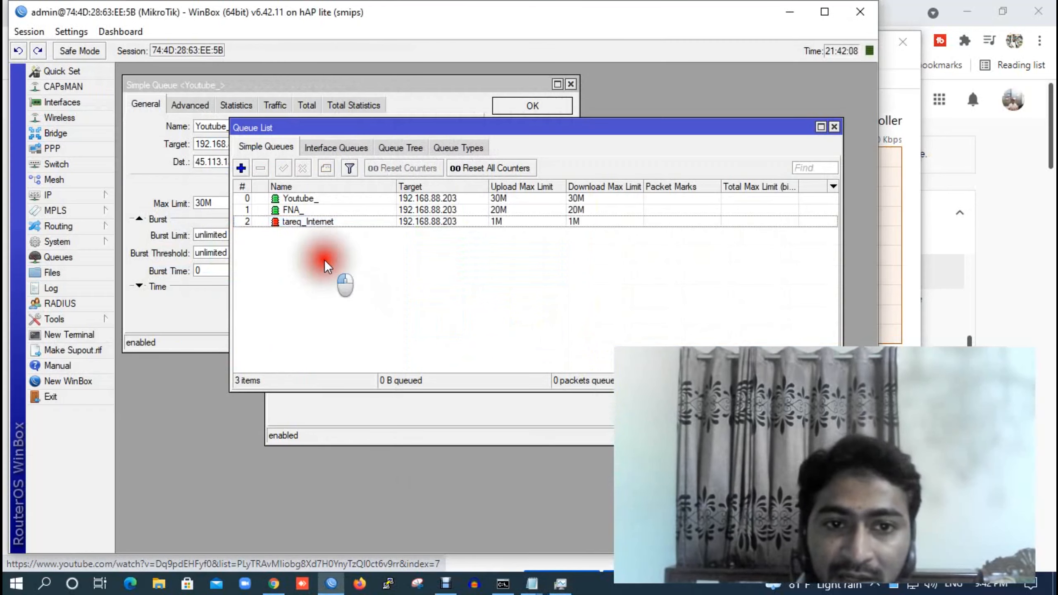
click(339, 220)
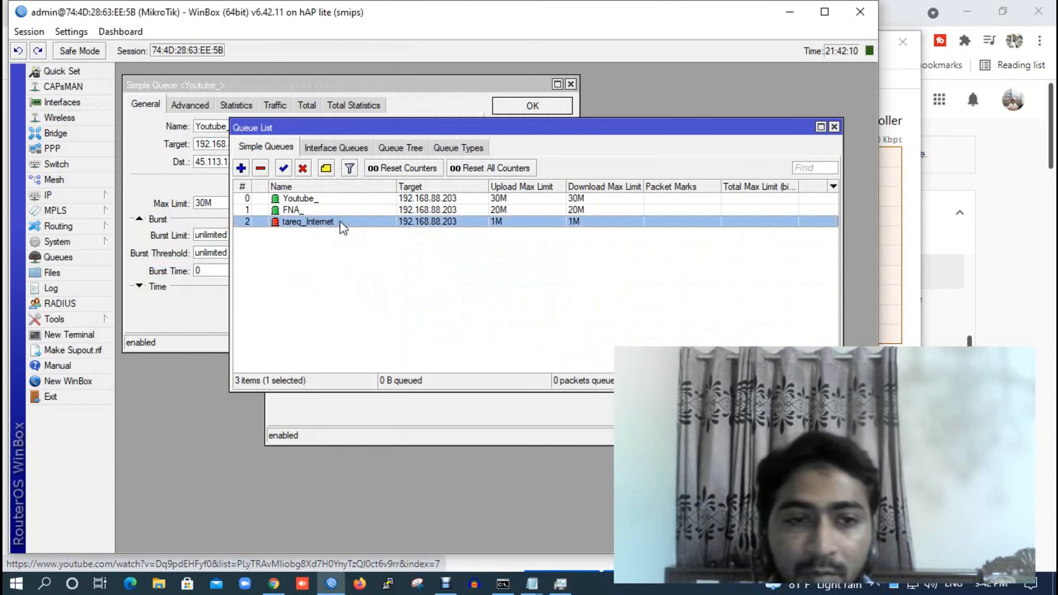